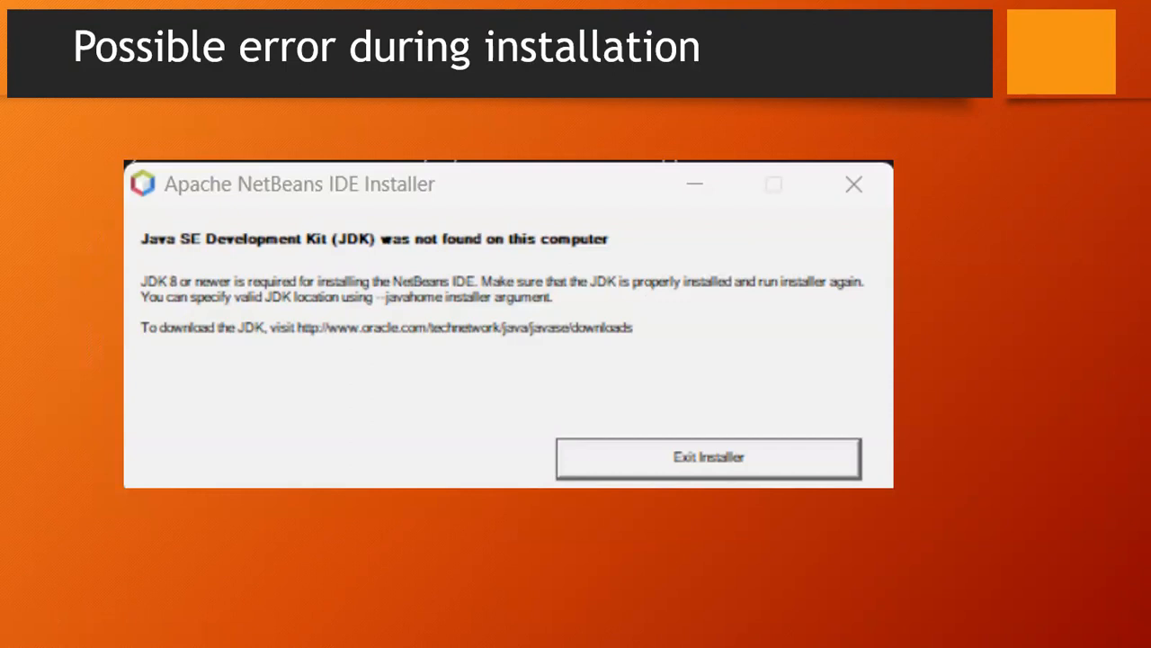
click(540, 376)
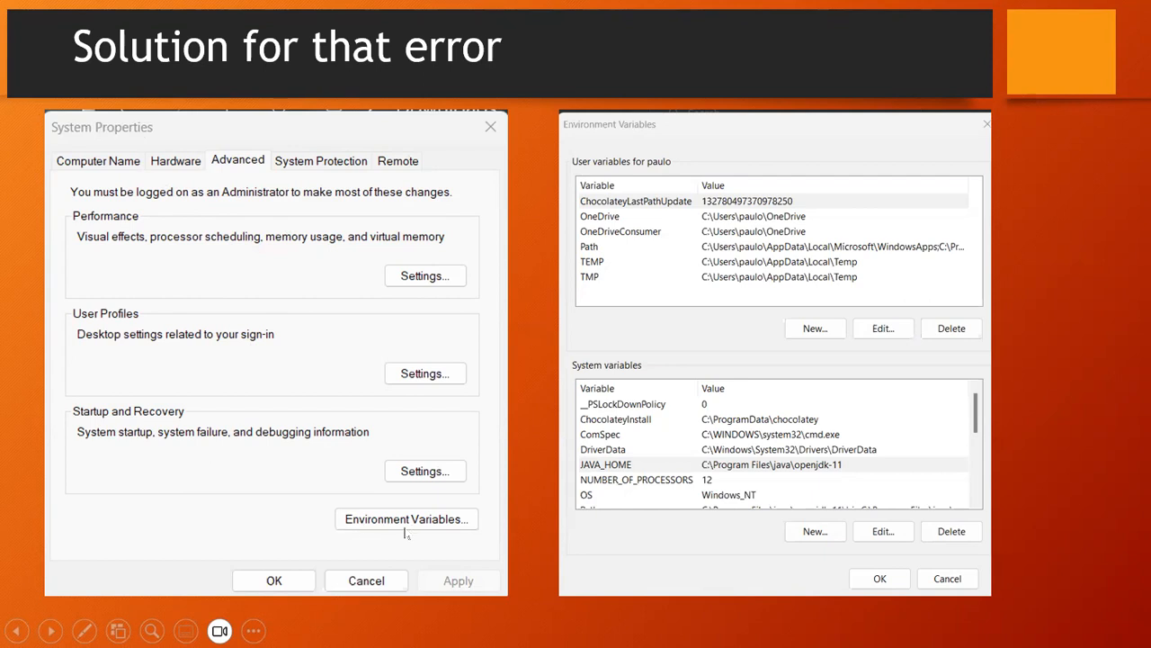
click(443, 529)
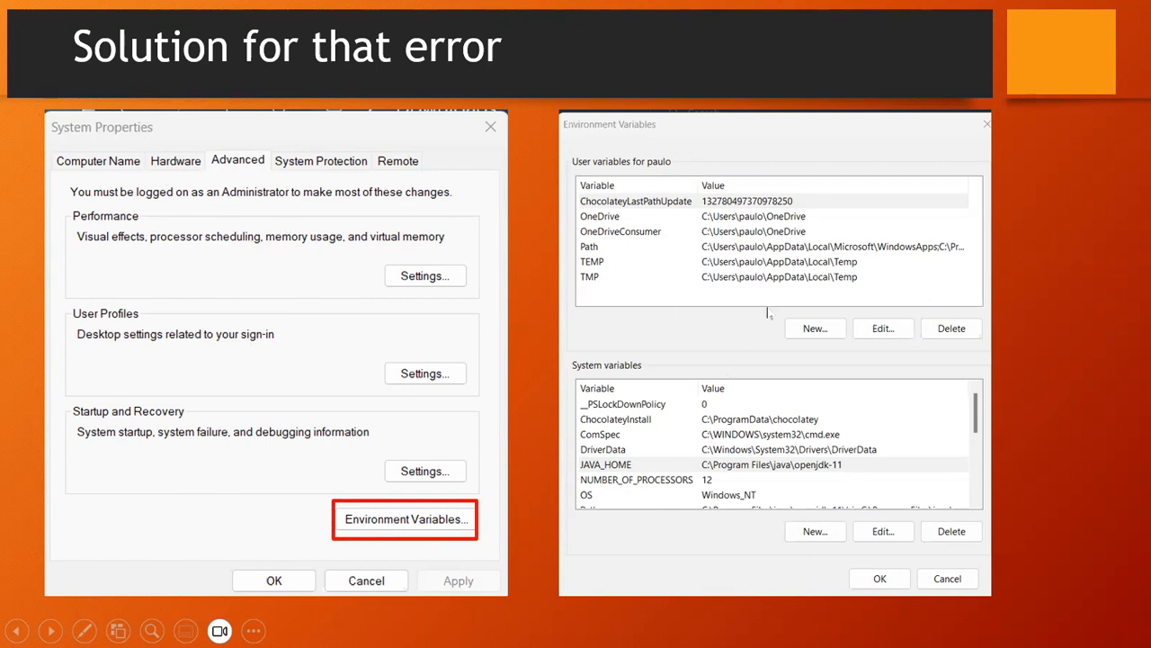
click(790, 420)
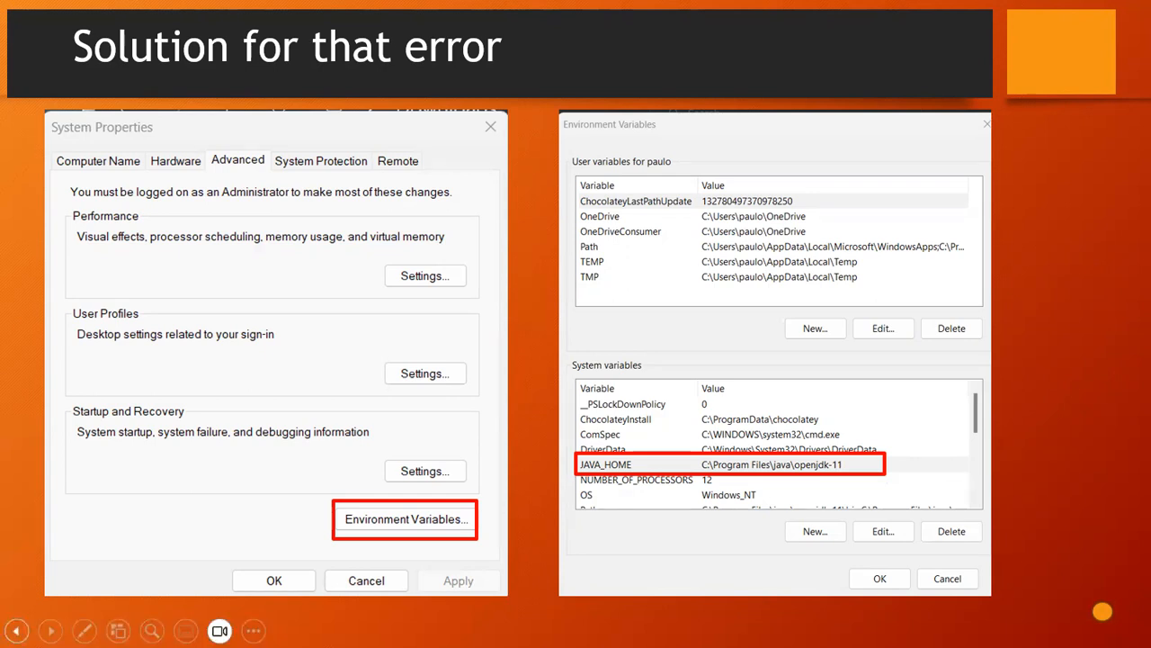
- Switch from the slide show to File Explorer and open the Downloads folder
key(super)
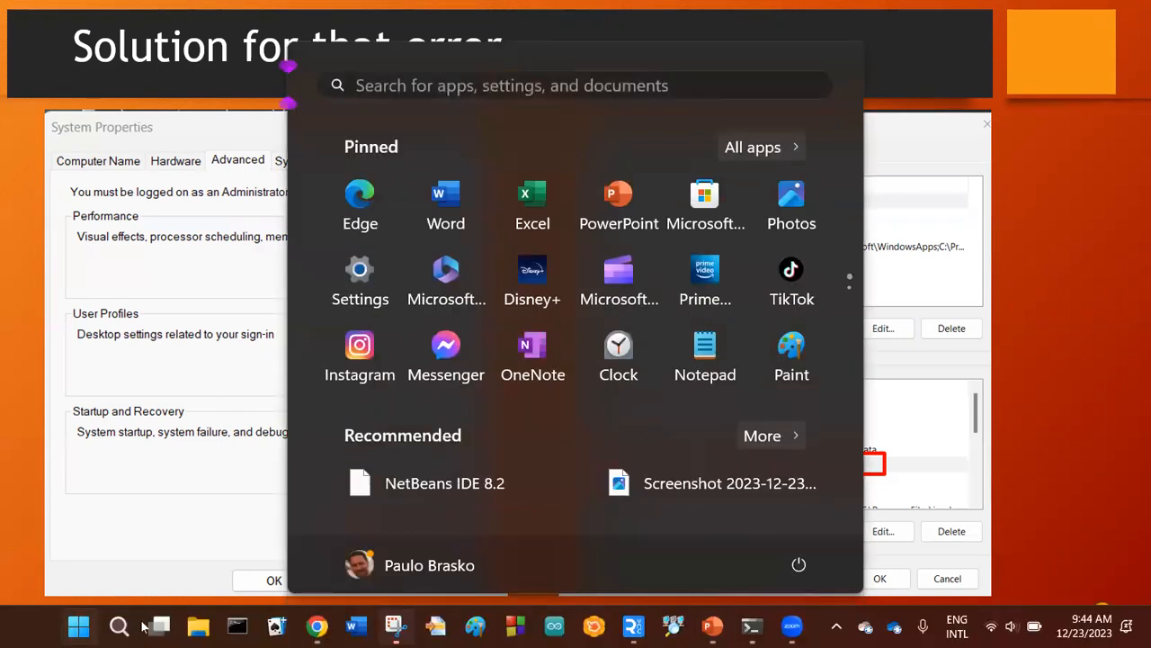
click(198, 626)
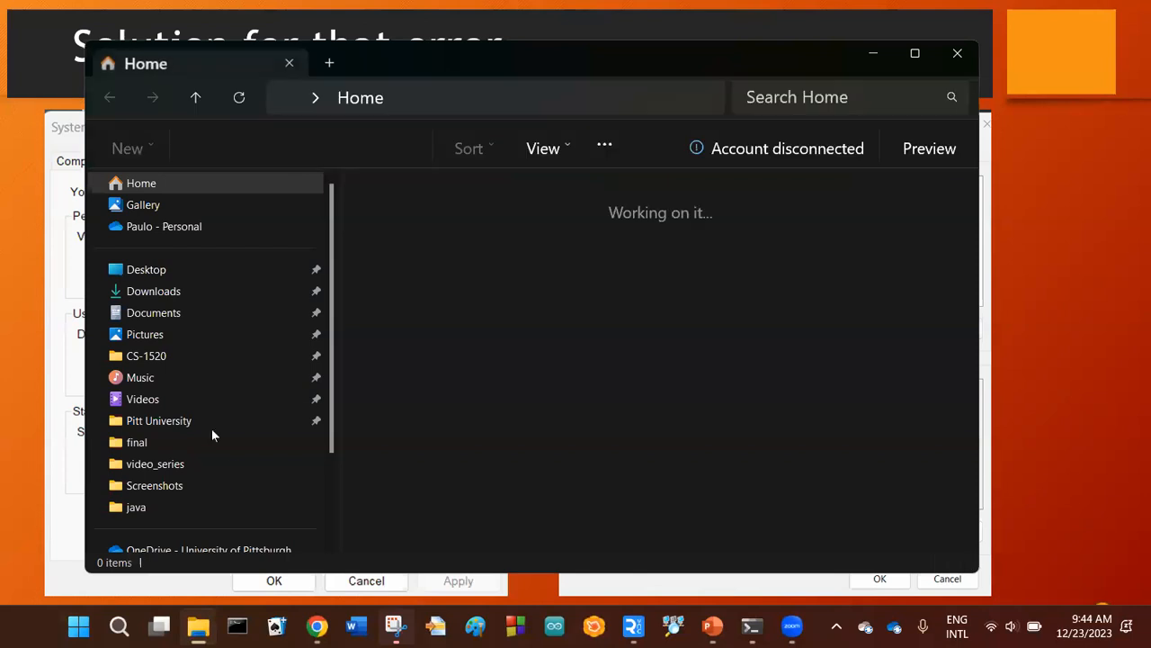
click(152, 292)
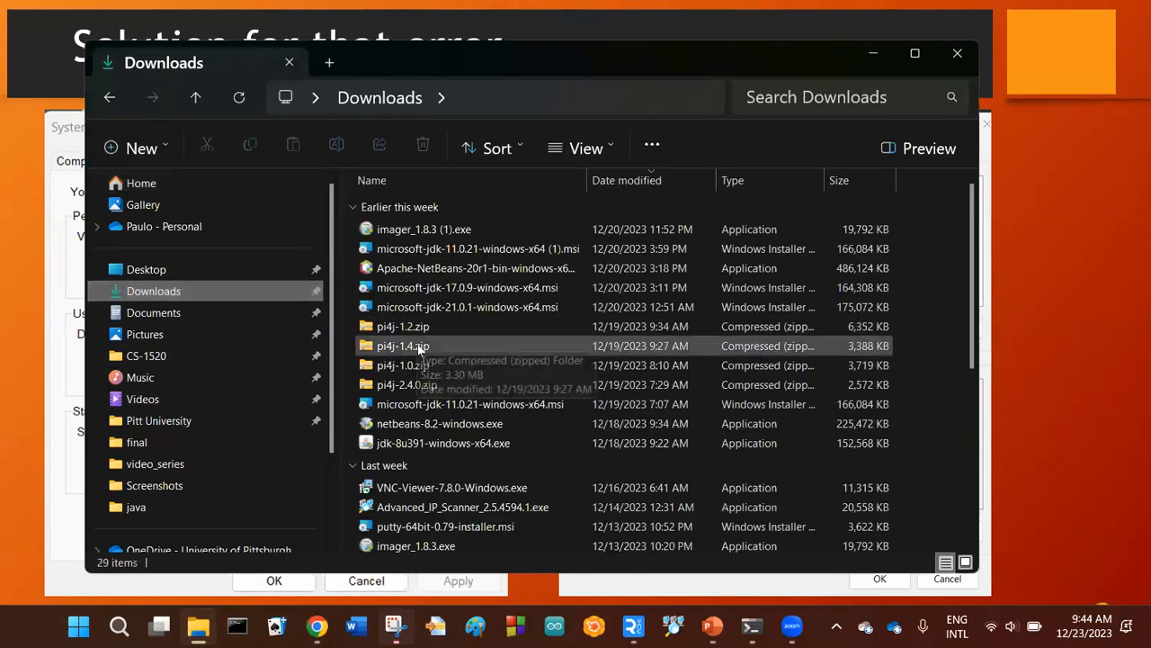
- Try to run the Apache NetBeans 20 installer from the Downloads folder, and exit it
click(451, 276)
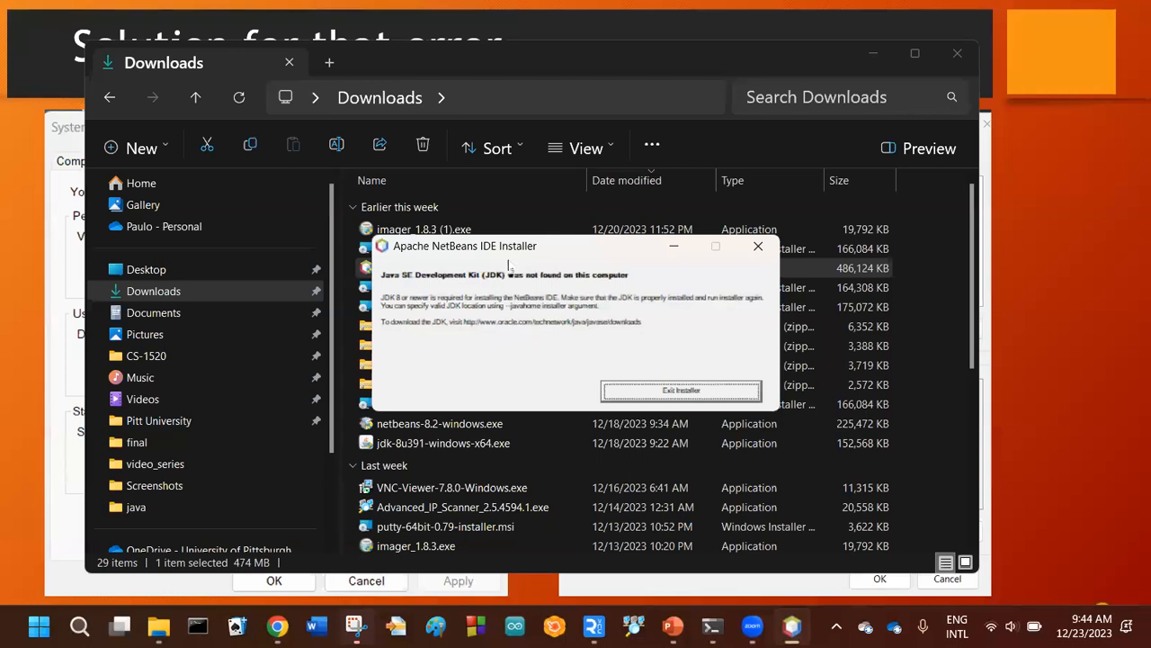
drag(504, 247, 407, 247)
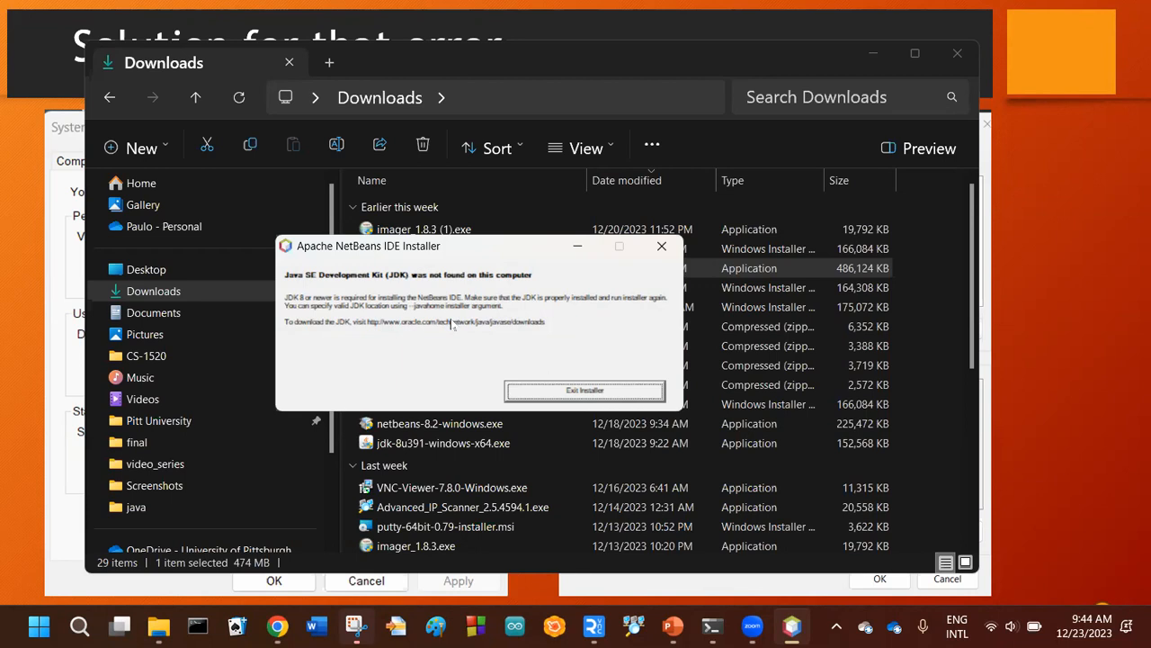
click(569, 393)
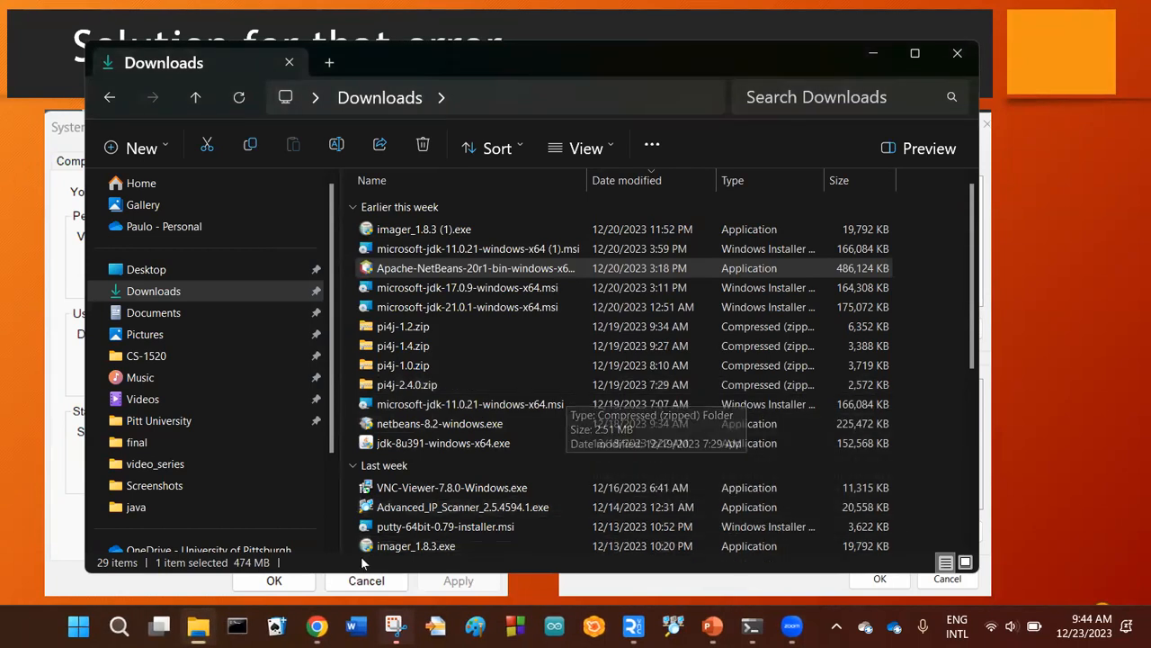
- Find the Windows setting for editing the system environment variables and open the Environment Variables dialog
click(119, 625)
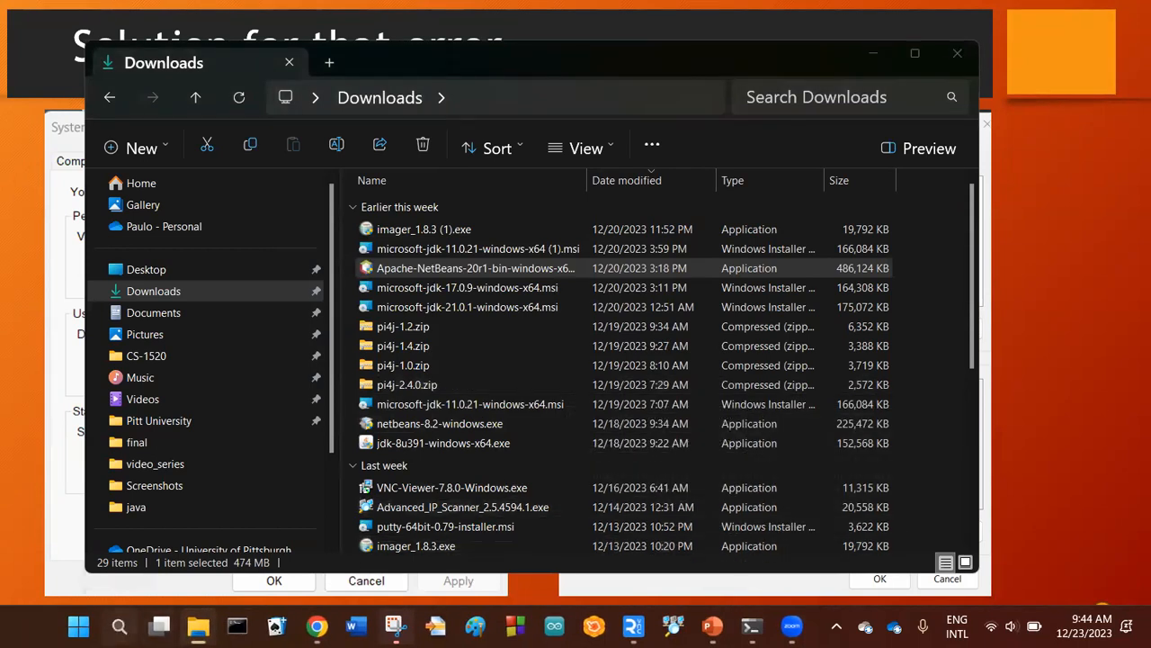
scroll(519, 513, down, 2)
scroll(526, 500, down, 5)
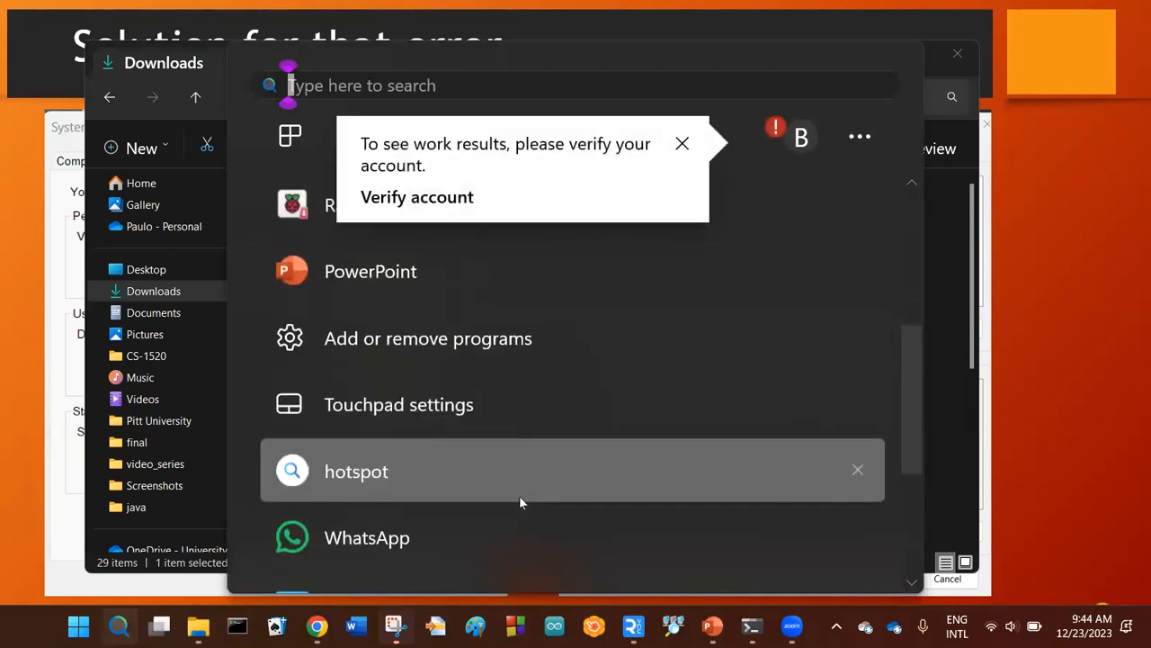
scroll(520, 500, down, 1)
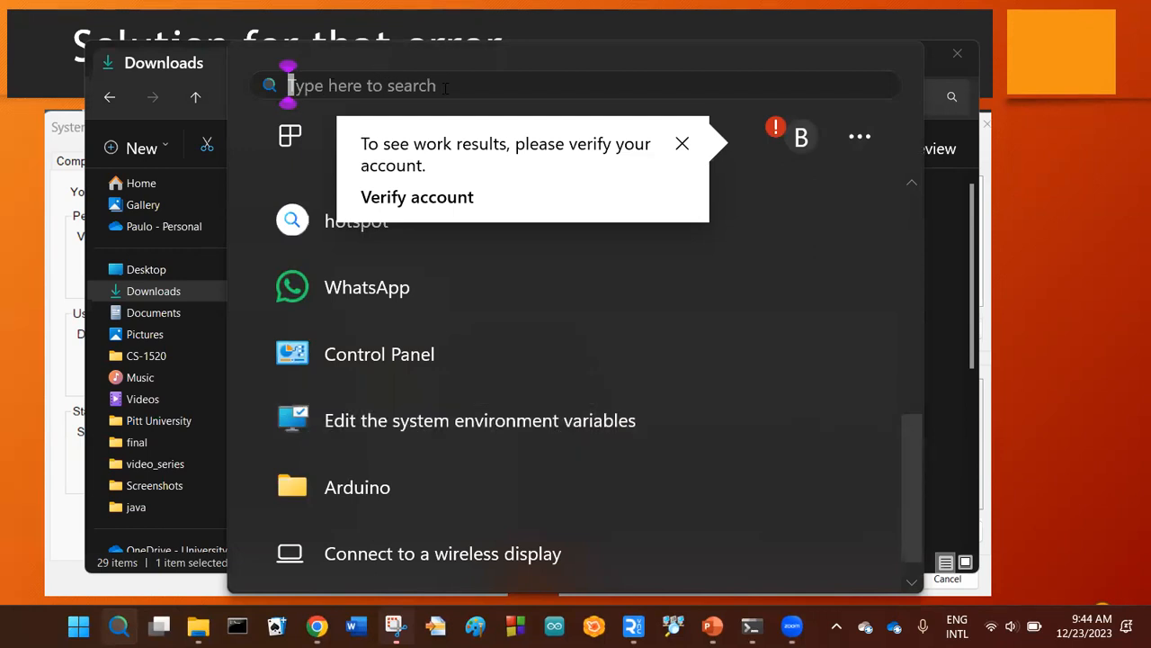
click(430, 426)
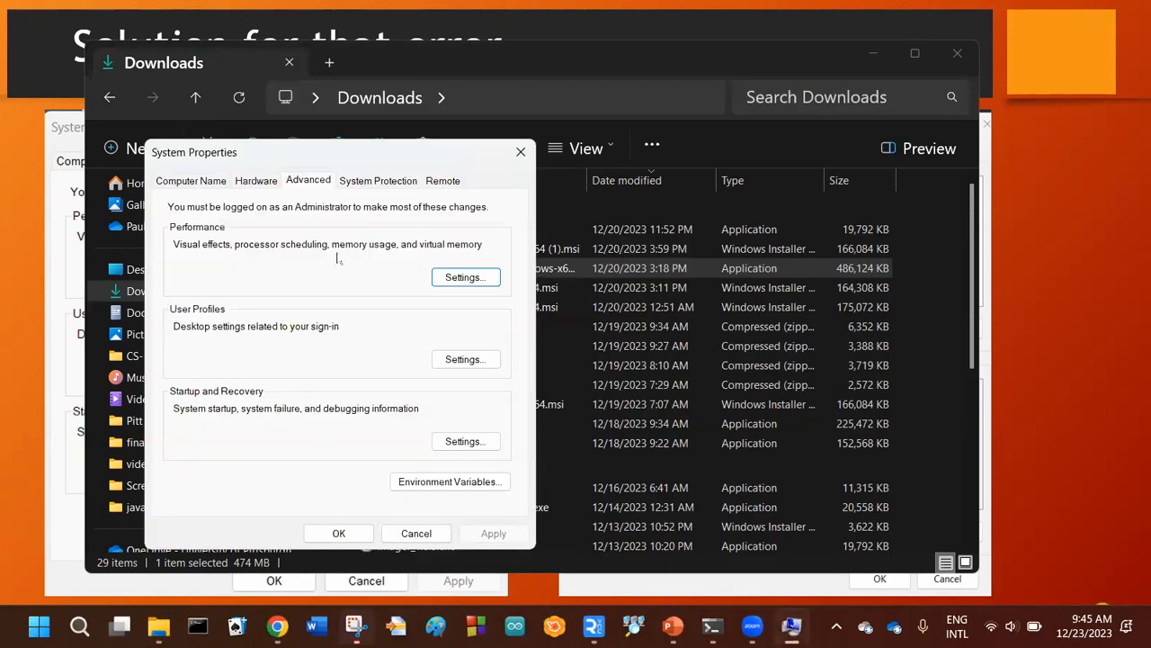
click(437, 485)
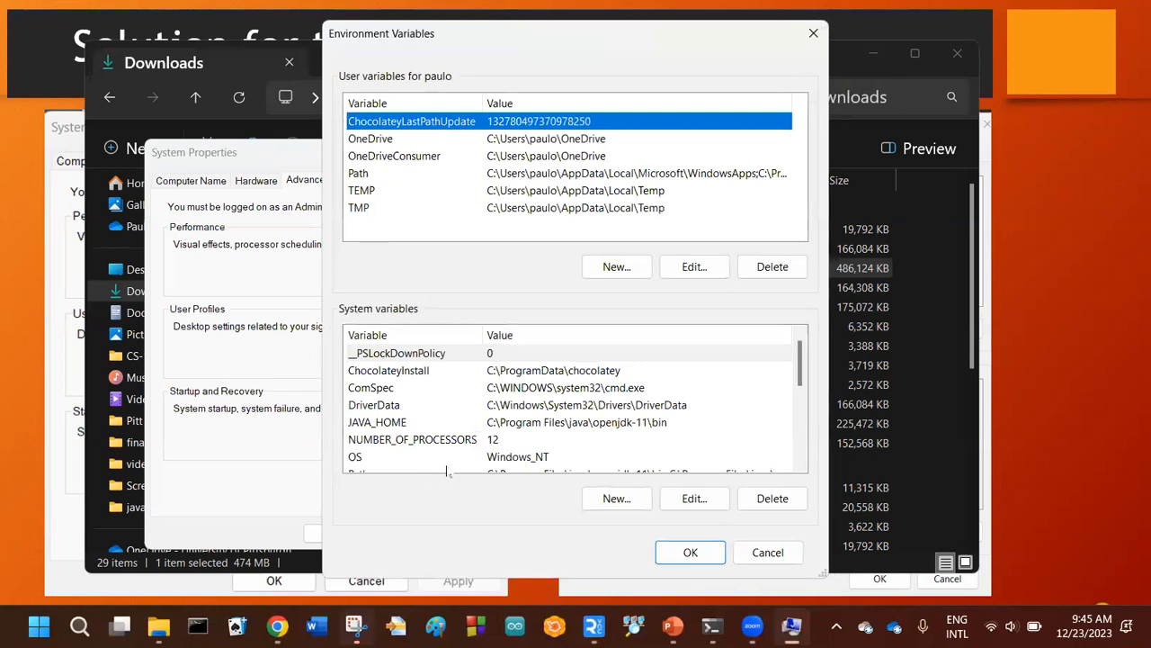
- Set the JAVA_HOME system variable to C:\Program Files\java\openjdk-11 and save the system properties
click(381, 425)
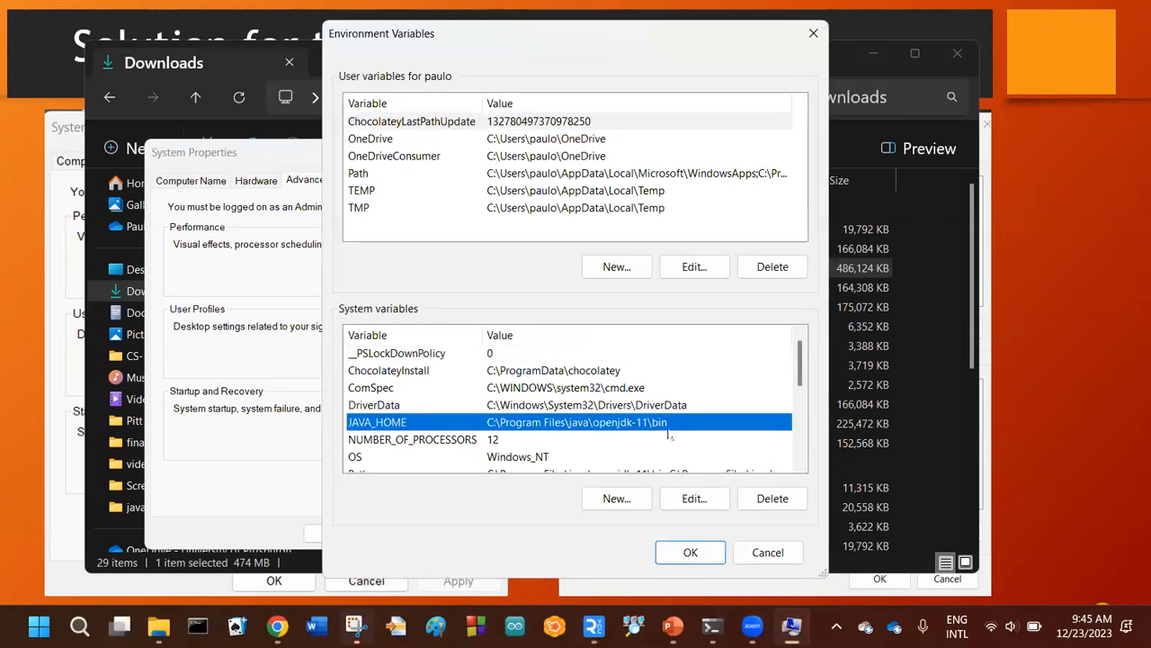
click(688, 500)
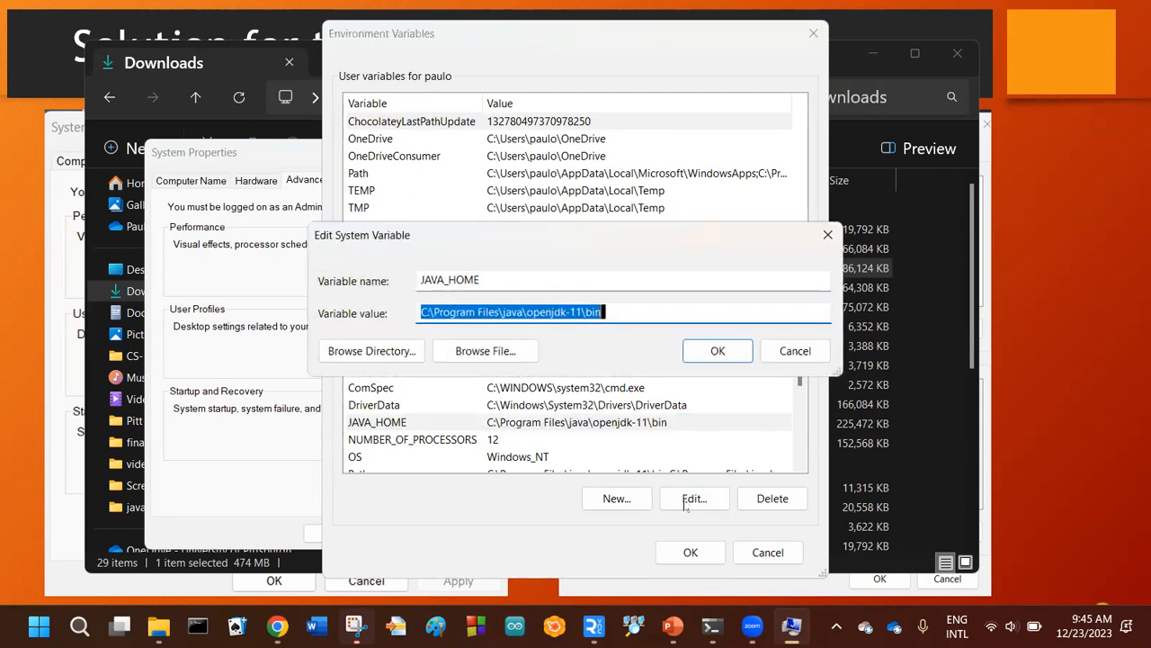
click(638, 306)
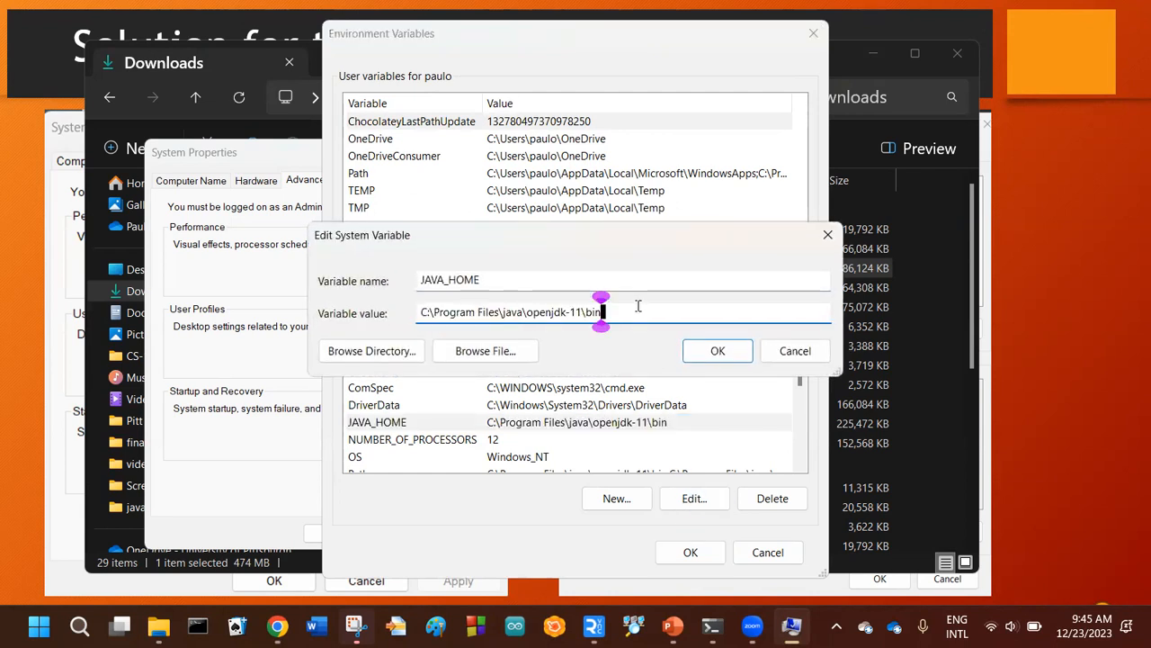
key(BackSpace)
key(BackSpace)
key(BackSpace)
key(BackSpace)
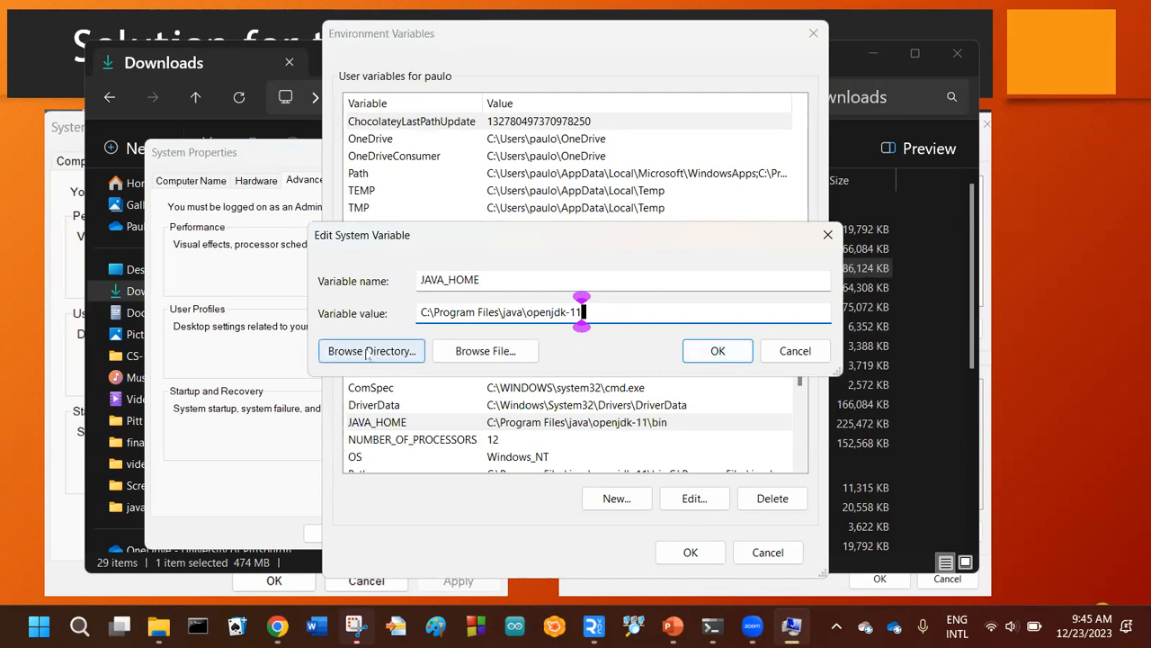
click(718, 352)
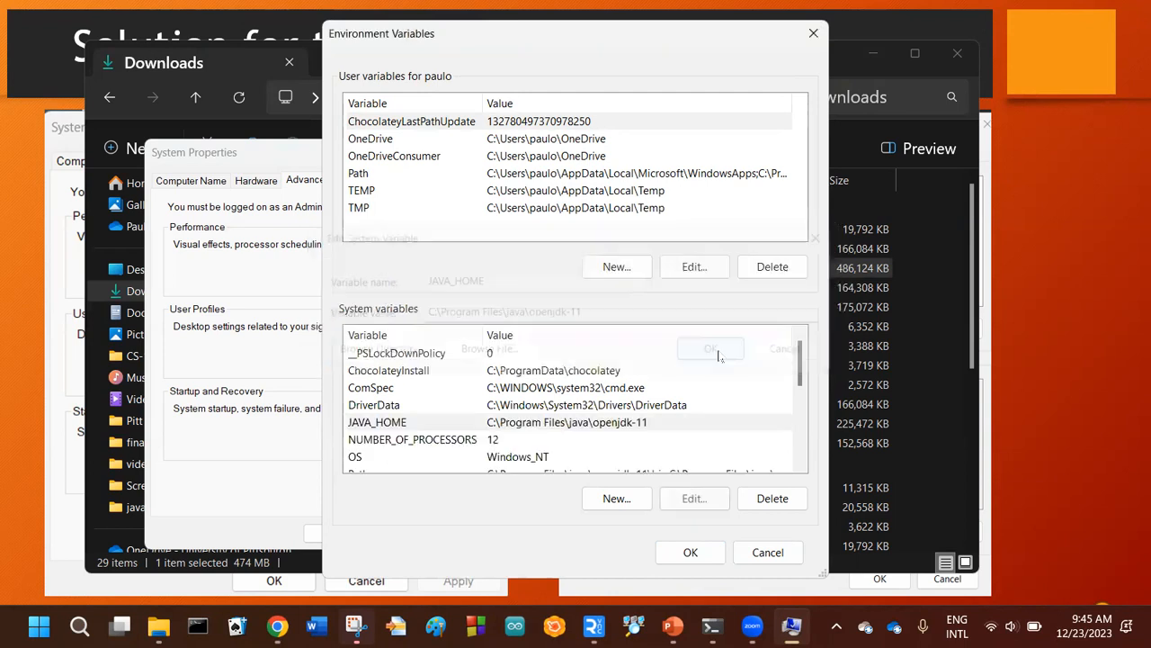
click(690, 551)
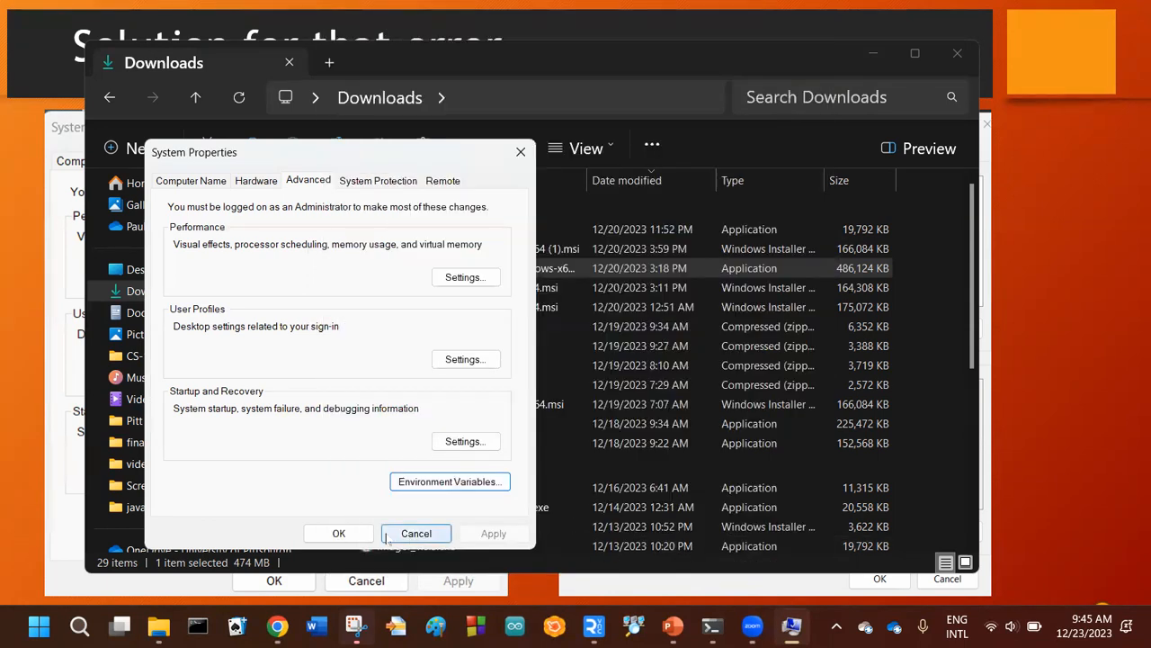
click(359, 534)
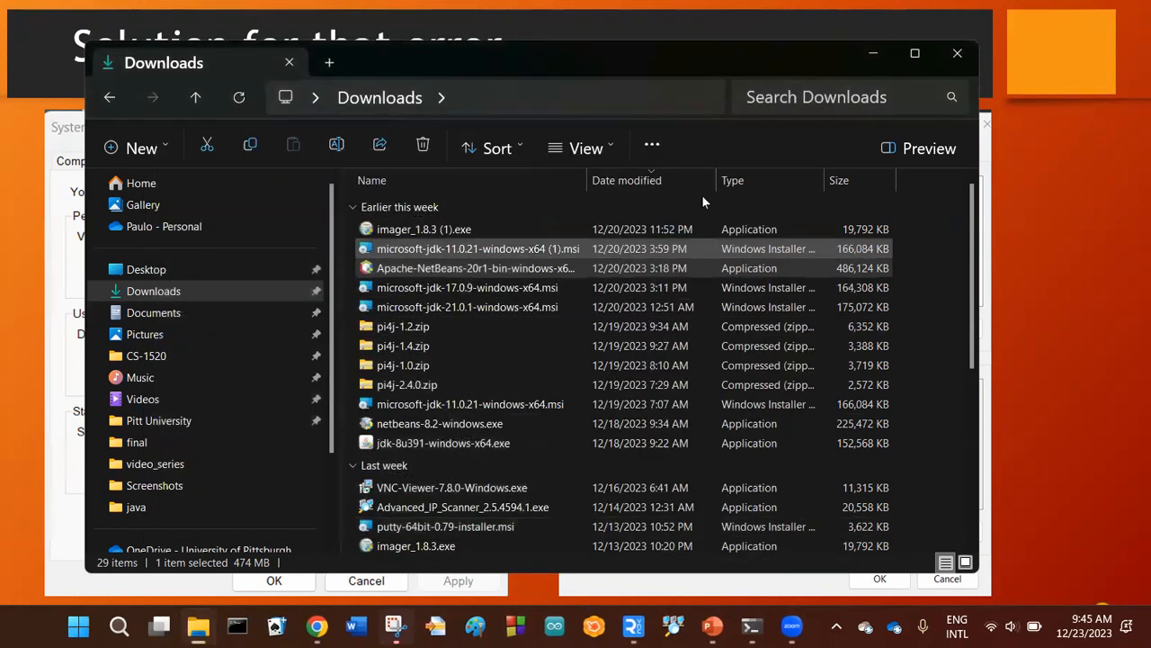
- Launch the Apache NetBeans 20 installer from Downloads with the default packs and accept the license agreement
double_click(441, 269)
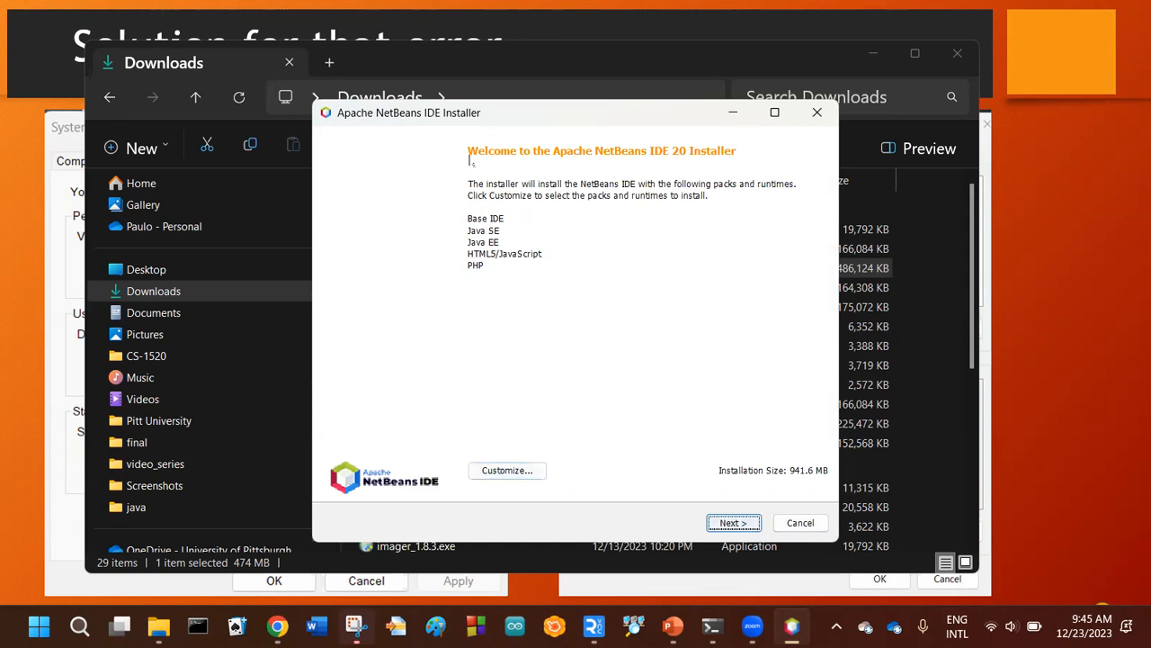
click(733, 522)
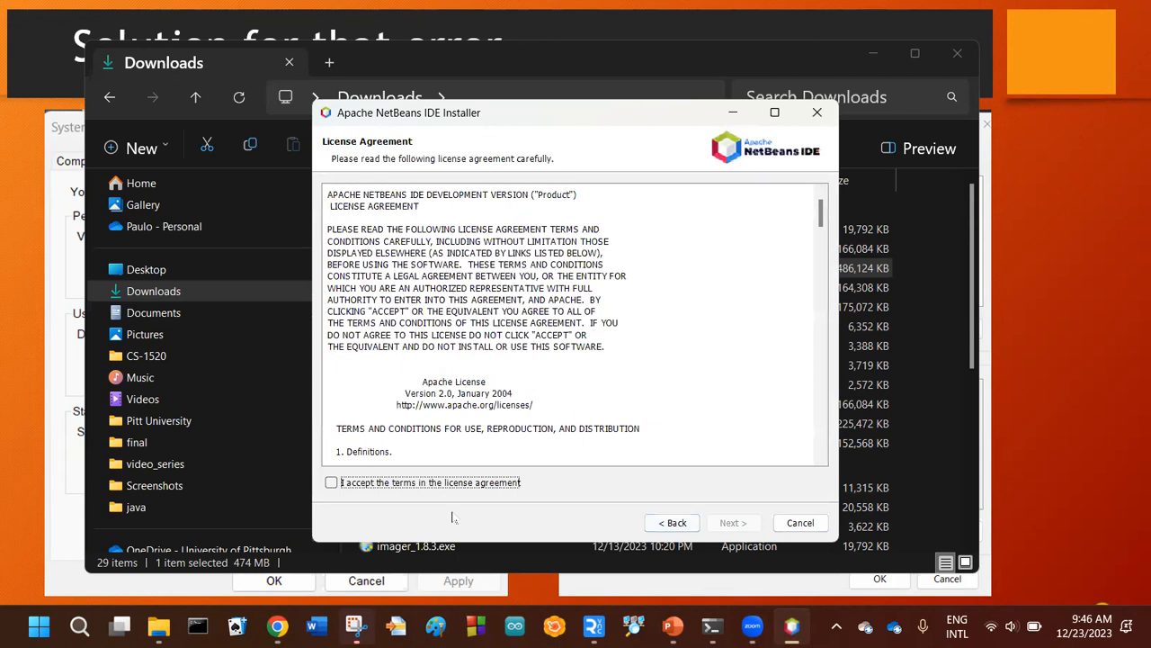
click(331, 482)
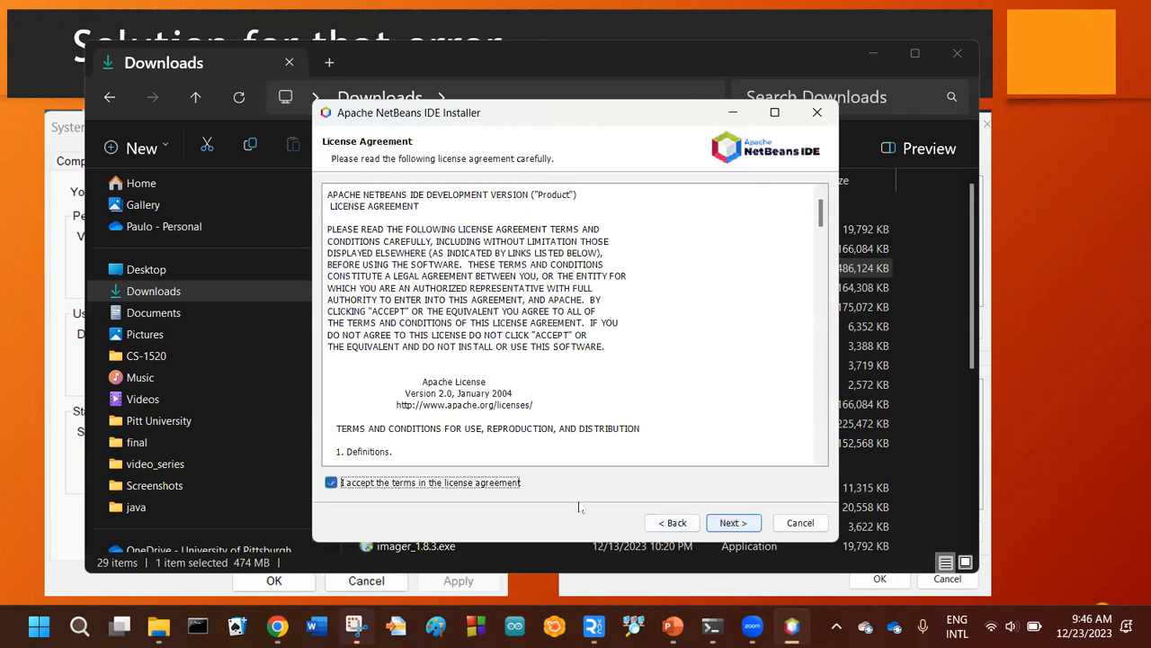
click(744, 524)
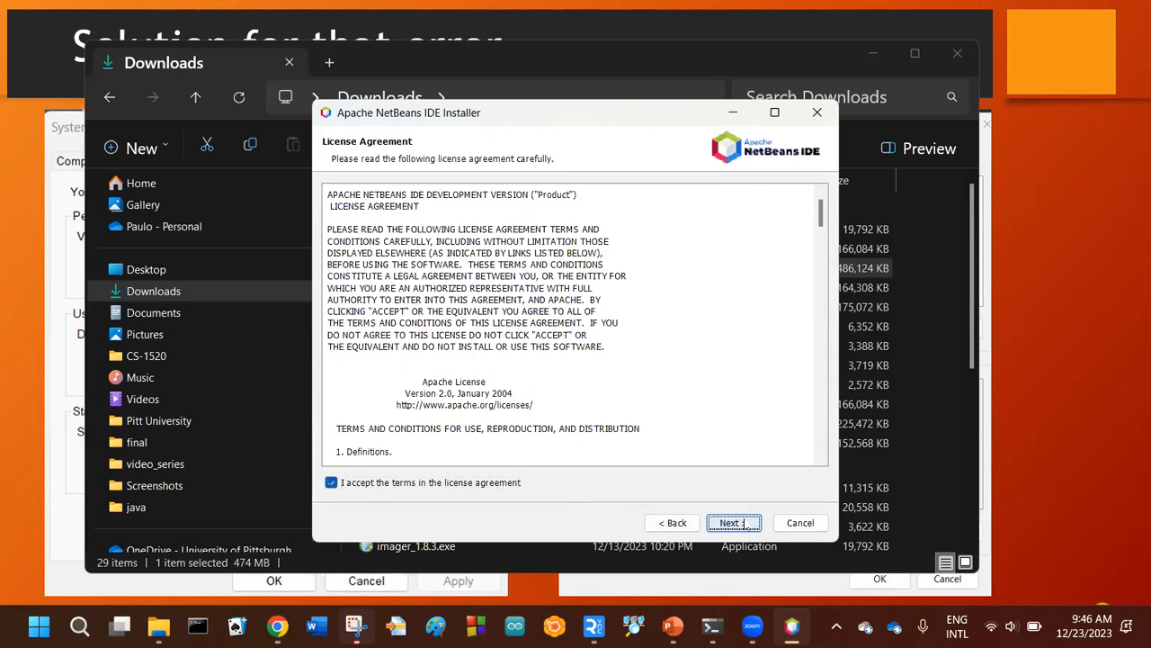
- Examine the JDK path that the installer proposes for the Apache NetBeans IDE
click(501, 252)
key(shift+Left)
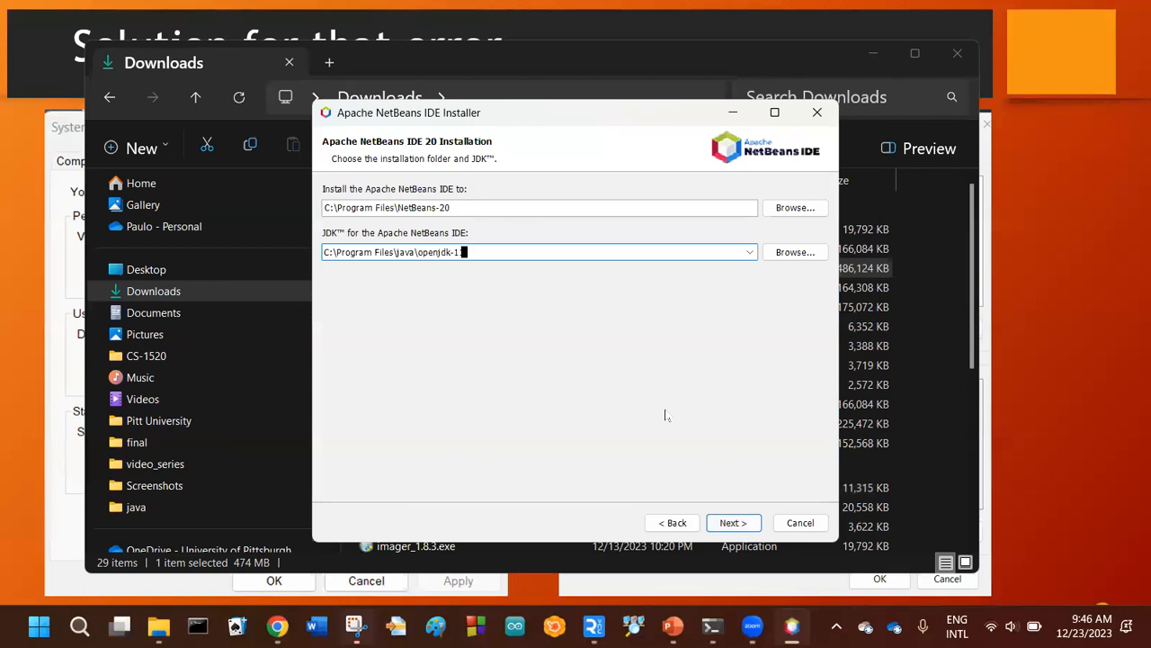
key(shift+Left)
key(shift+Left)
key(shift+Left)
key(shift+Left)
key(shift+Left)
drag(513, 255, 325, 255)
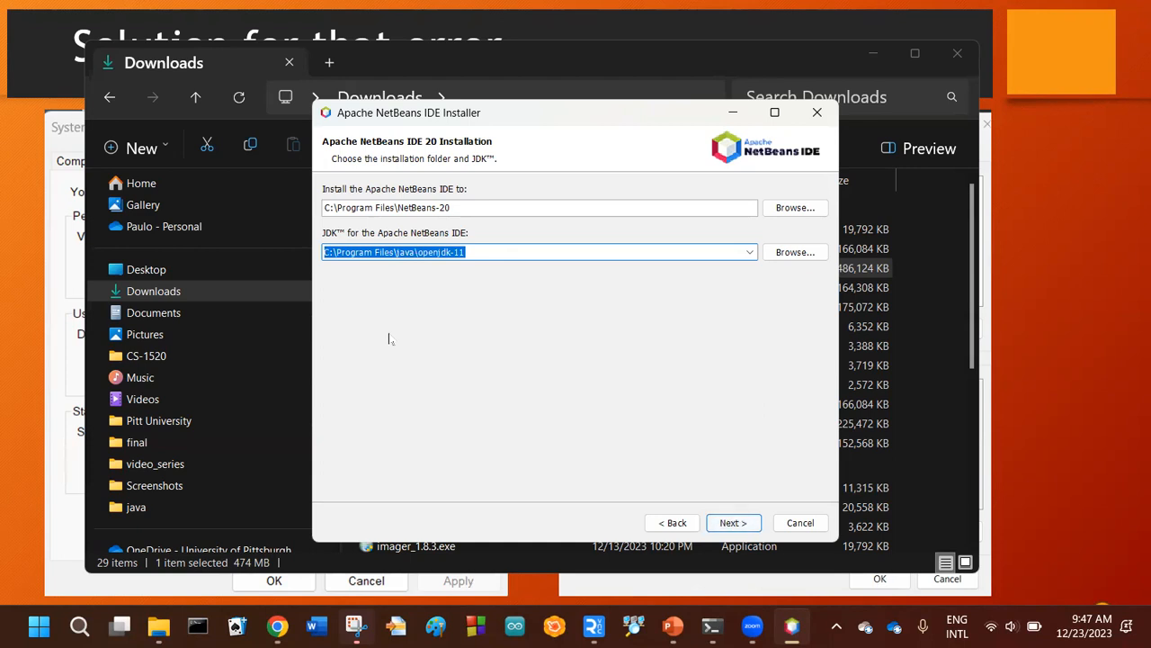
click(475, 255)
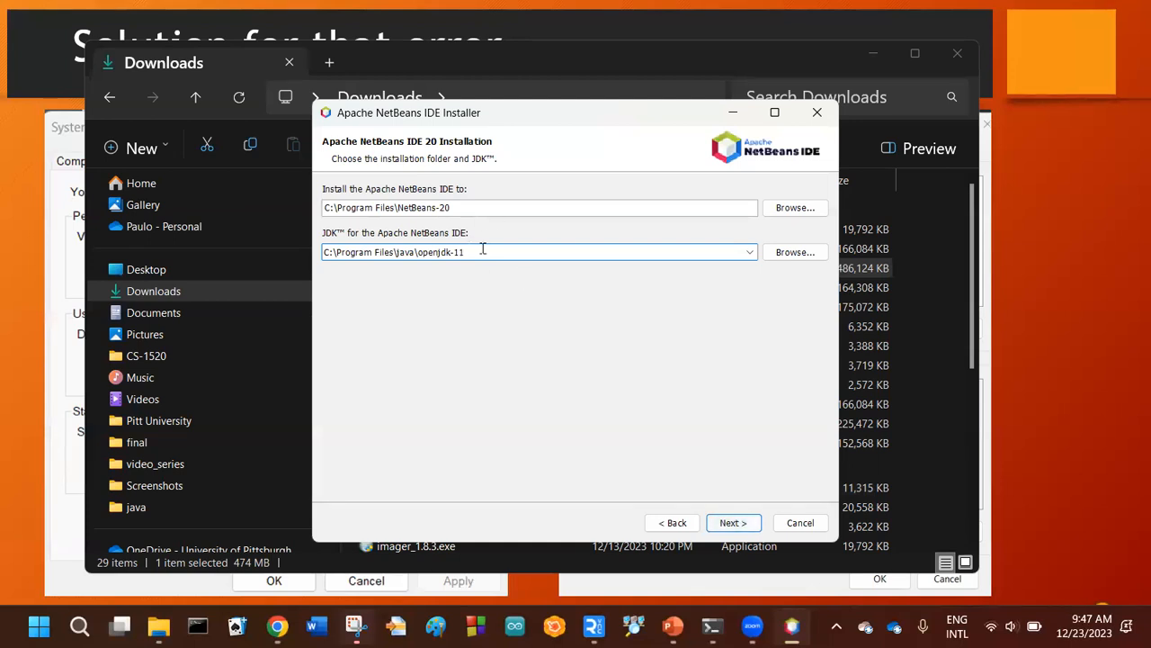
drag(477, 253, 315, 250)
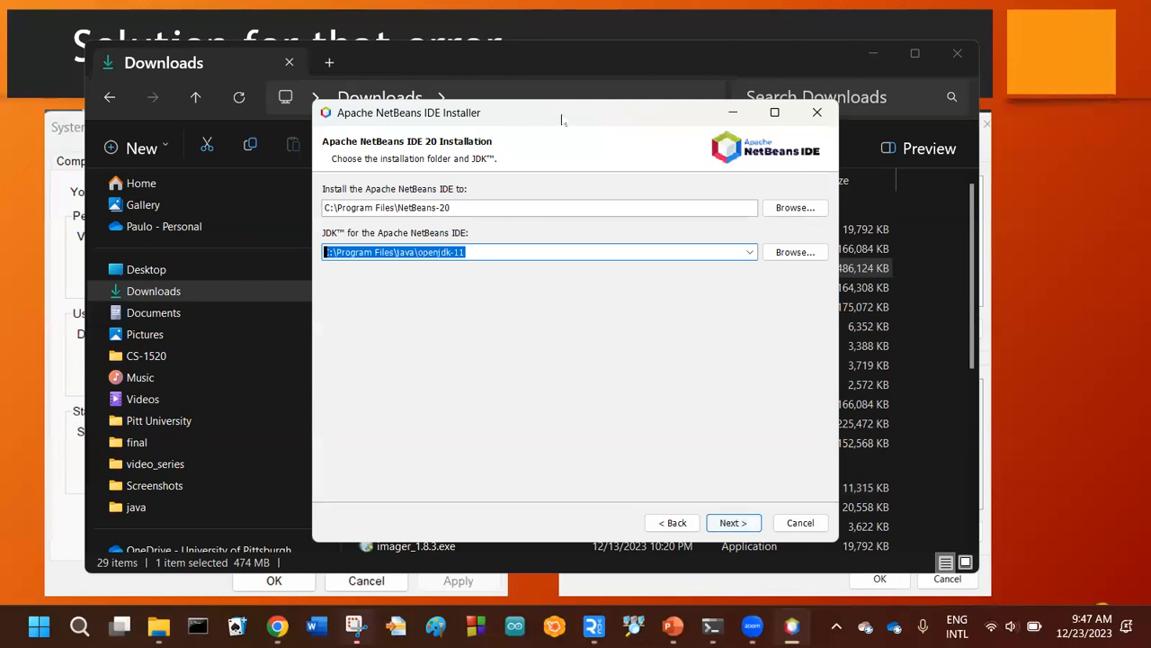
drag(553, 117, 361, 87)
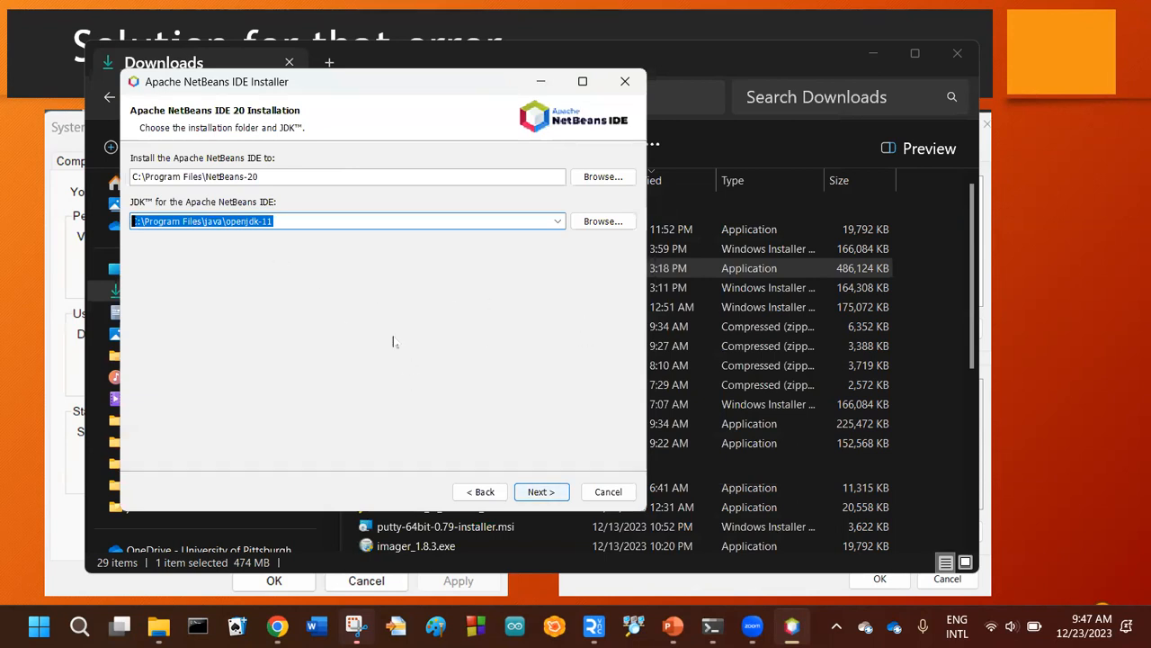
click(275, 218)
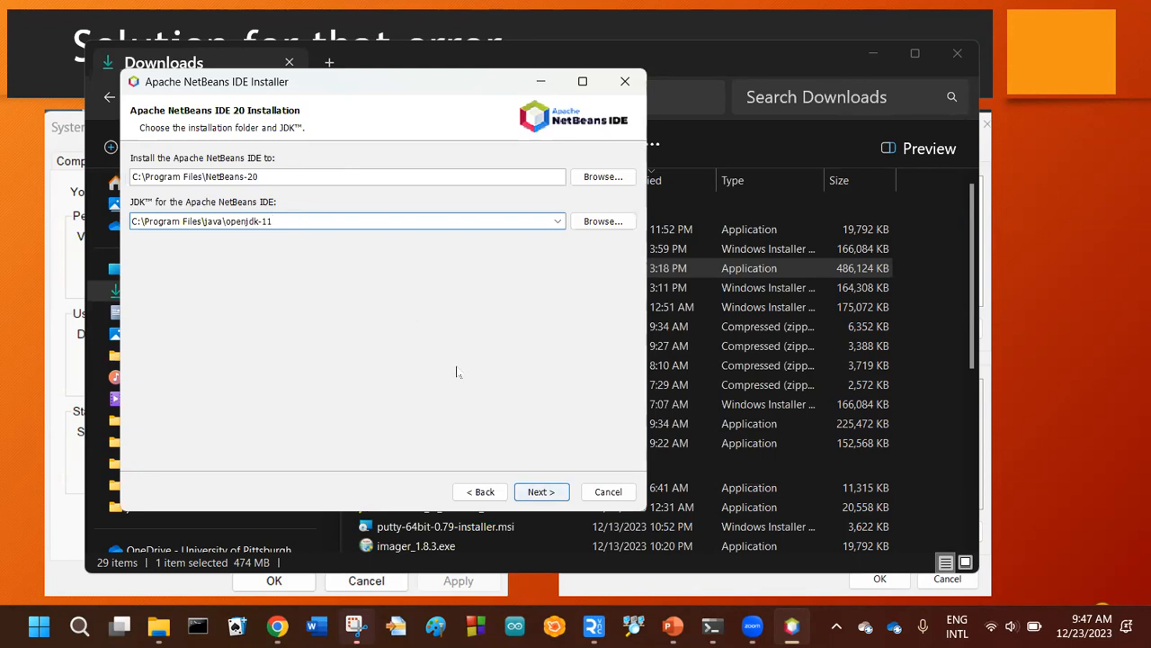
- Install NetBeans with the proposed installation folder and JDK, keeping the update check on, and finish the setup
click(539, 491)
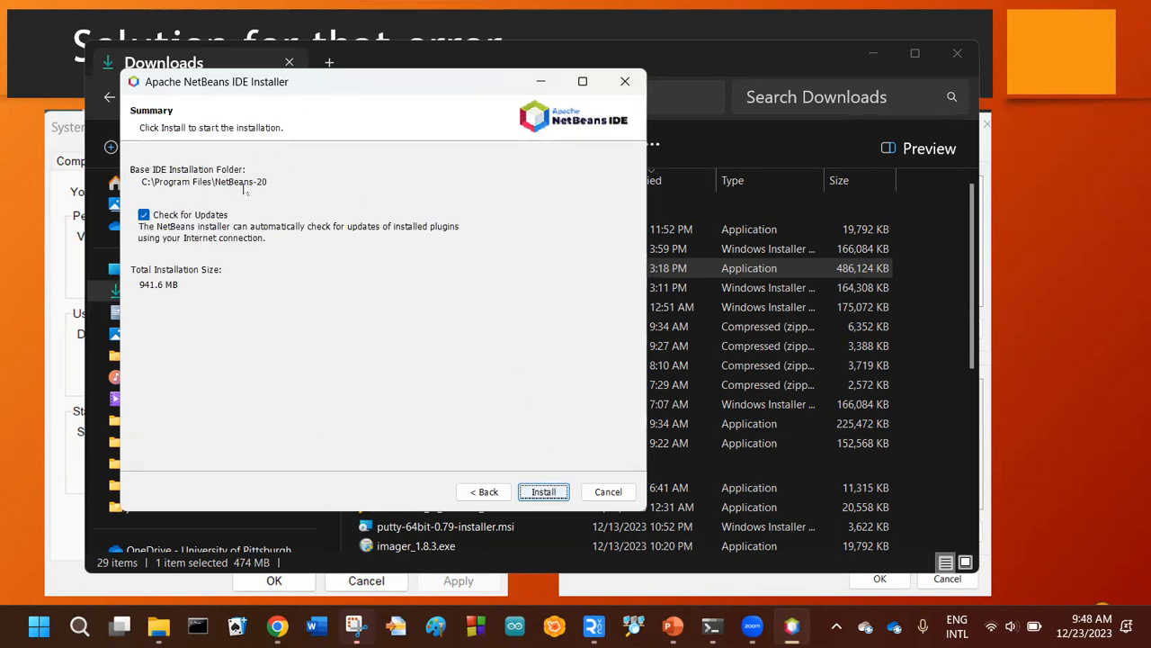
click(543, 491)
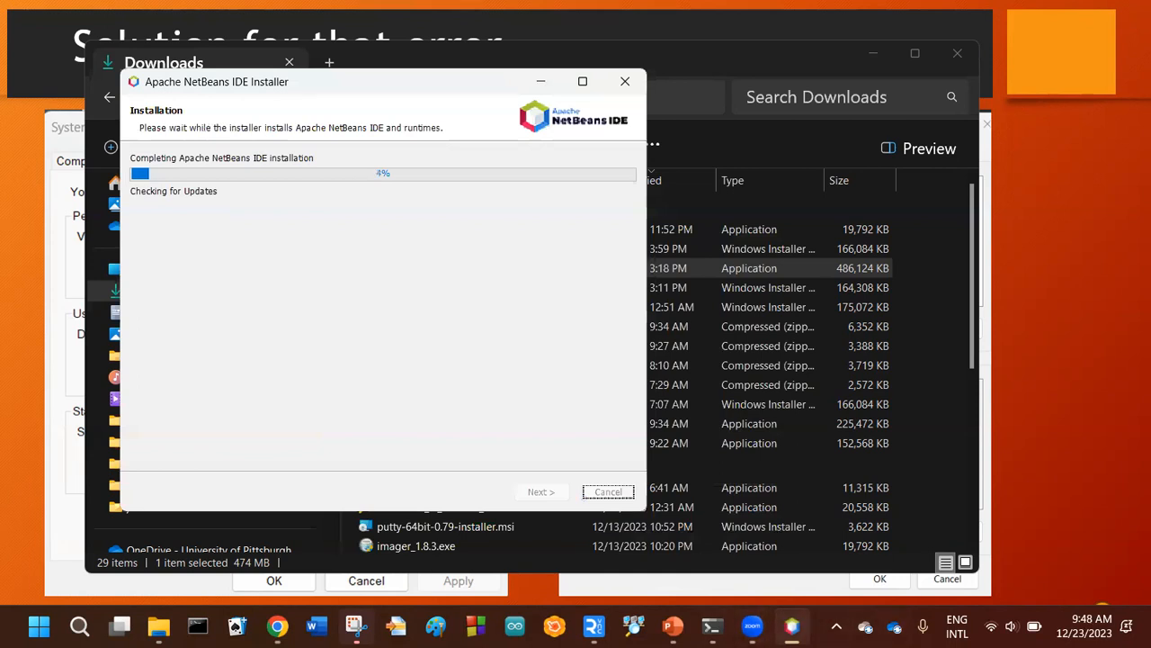
click(898, 314)
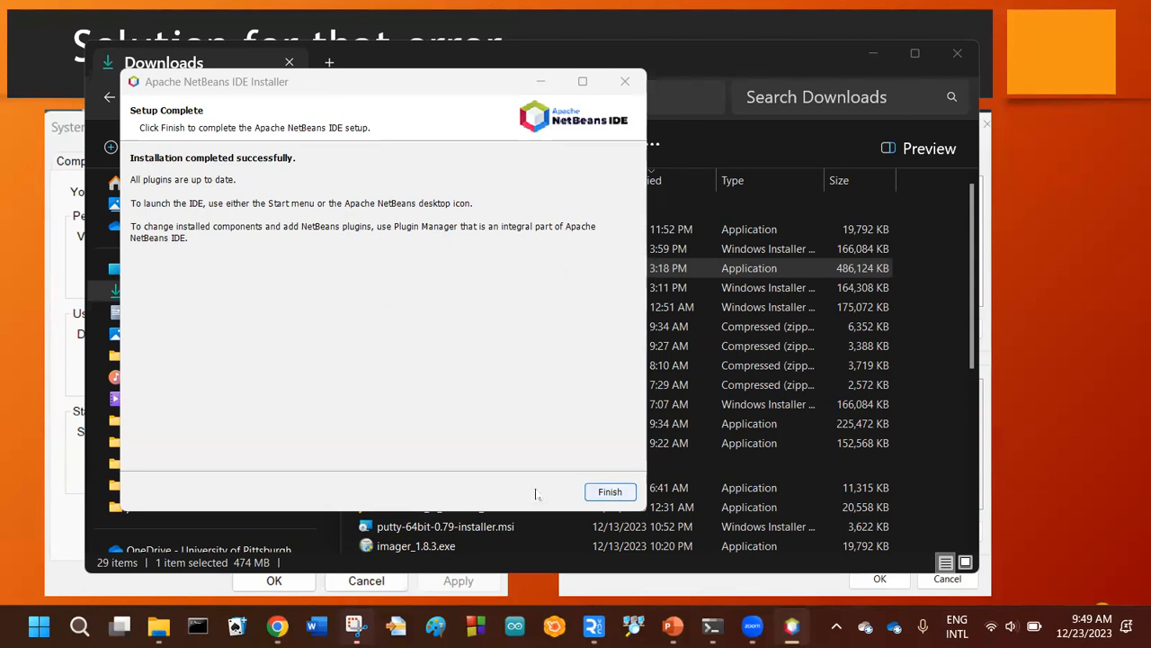
click(610, 492)
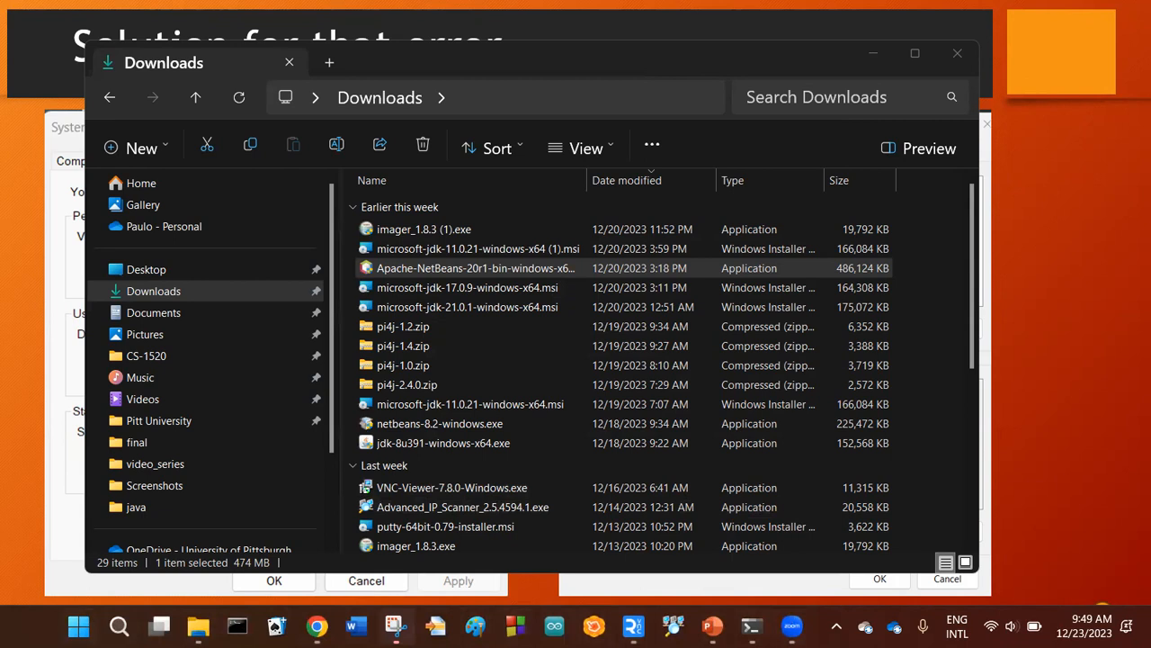
- Search Windows for "netb" and pin Apache NetBeans IDE 20 to the taskbar
click(119, 627)
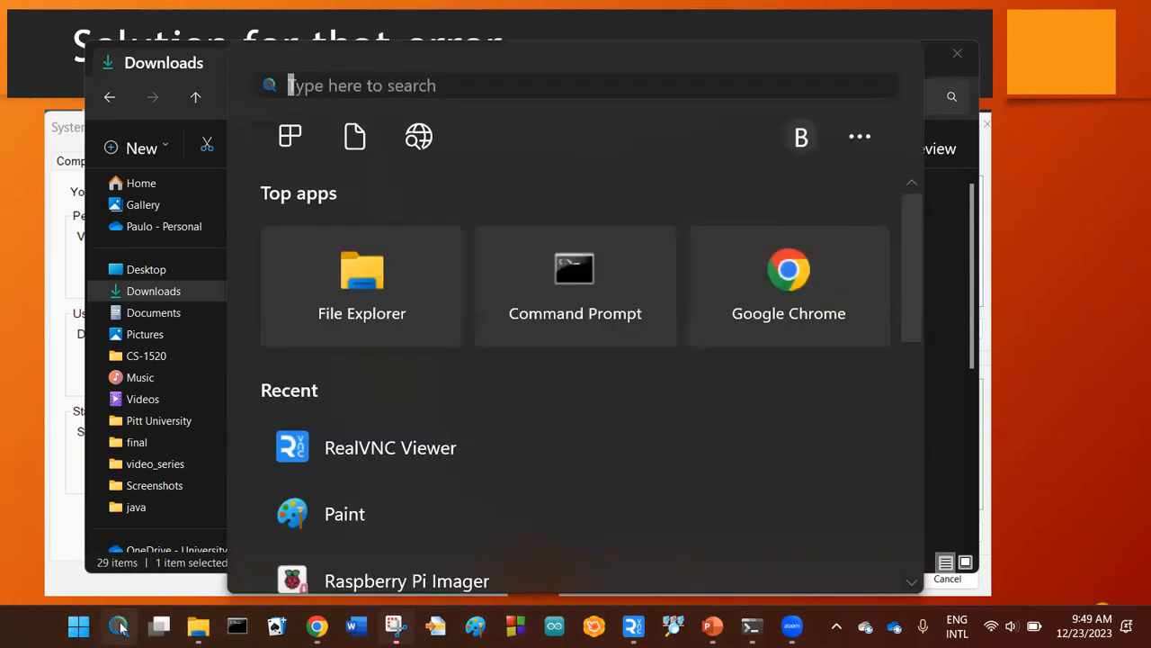
text(netb)
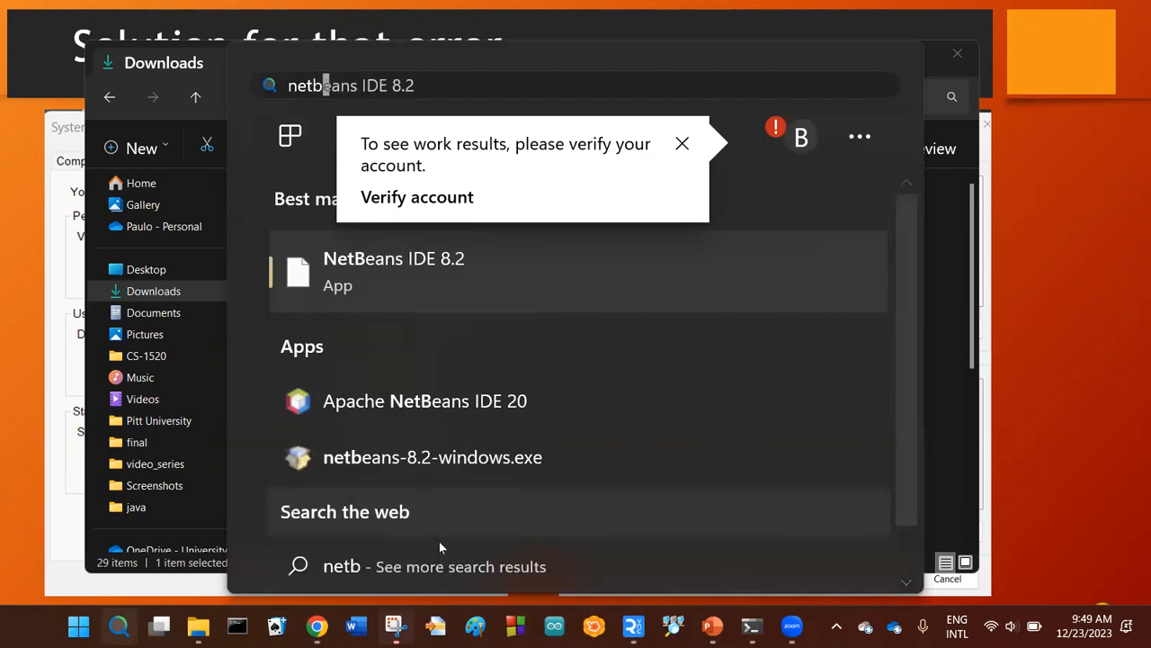
right_click(462, 398)
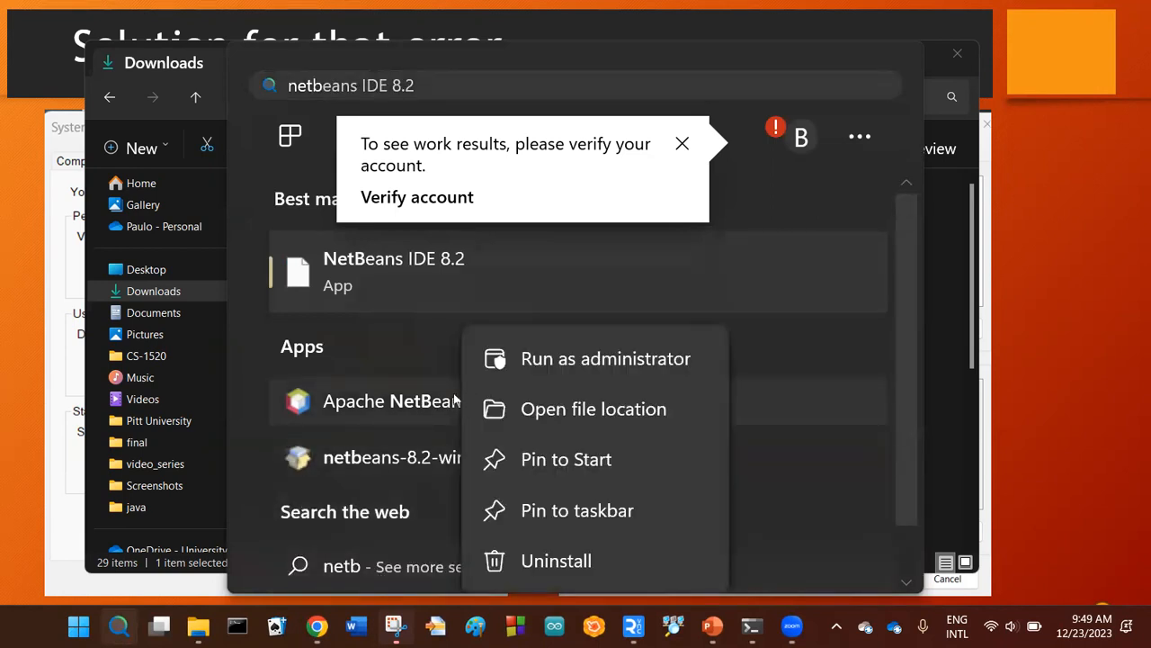
click(600, 512)
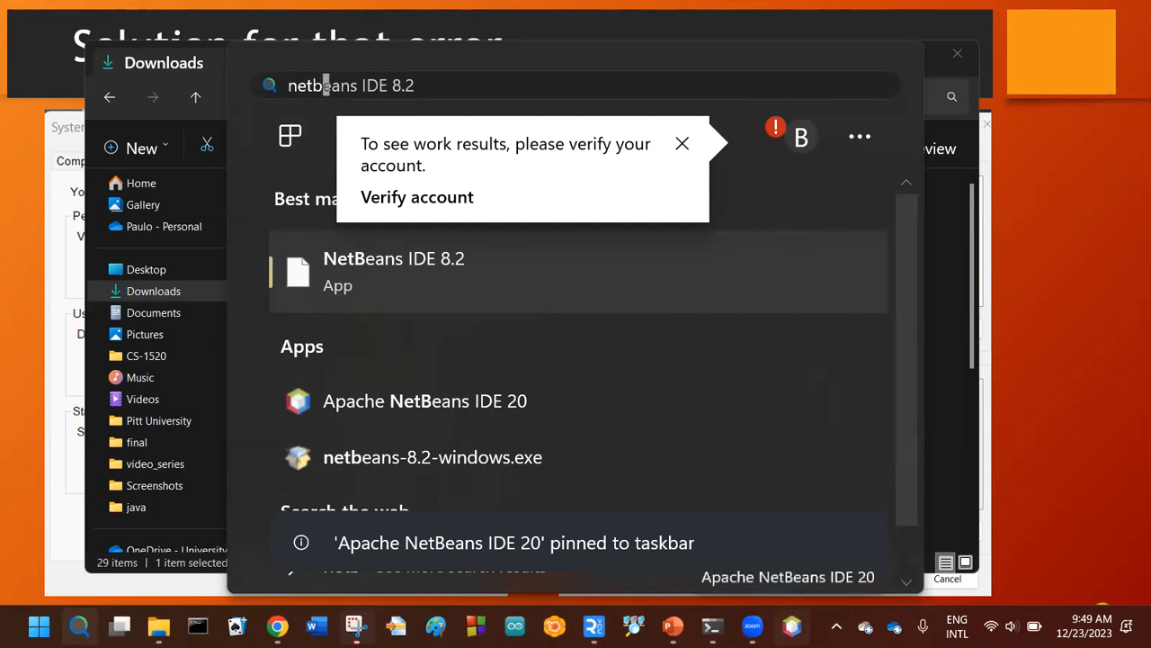
- Launch the pinned Apache NetBeans IDE 20 and enlarge its window so the editor and output areas have more room
click(791, 627)
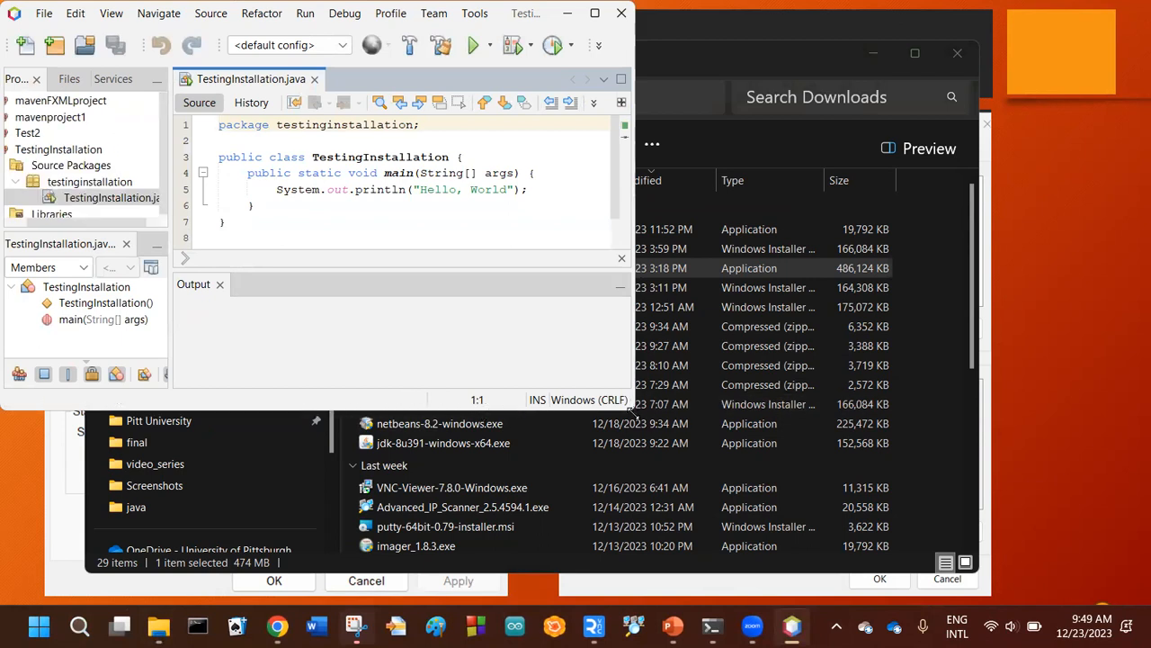
drag(630, 409, 862, 548)
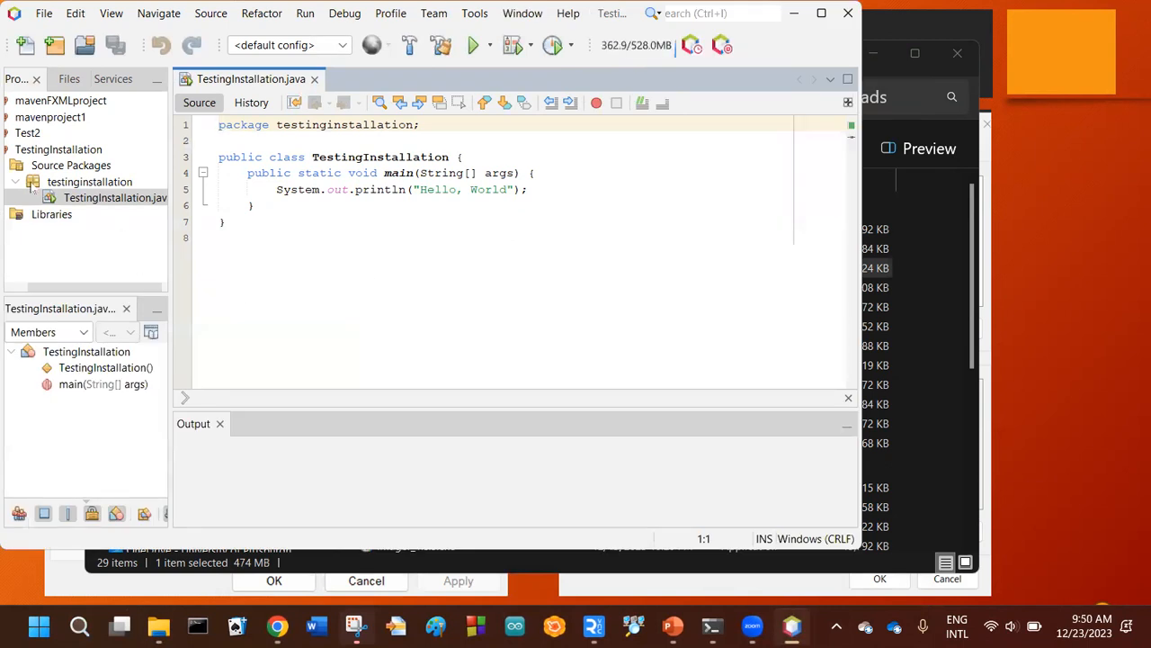
click(9, 152)
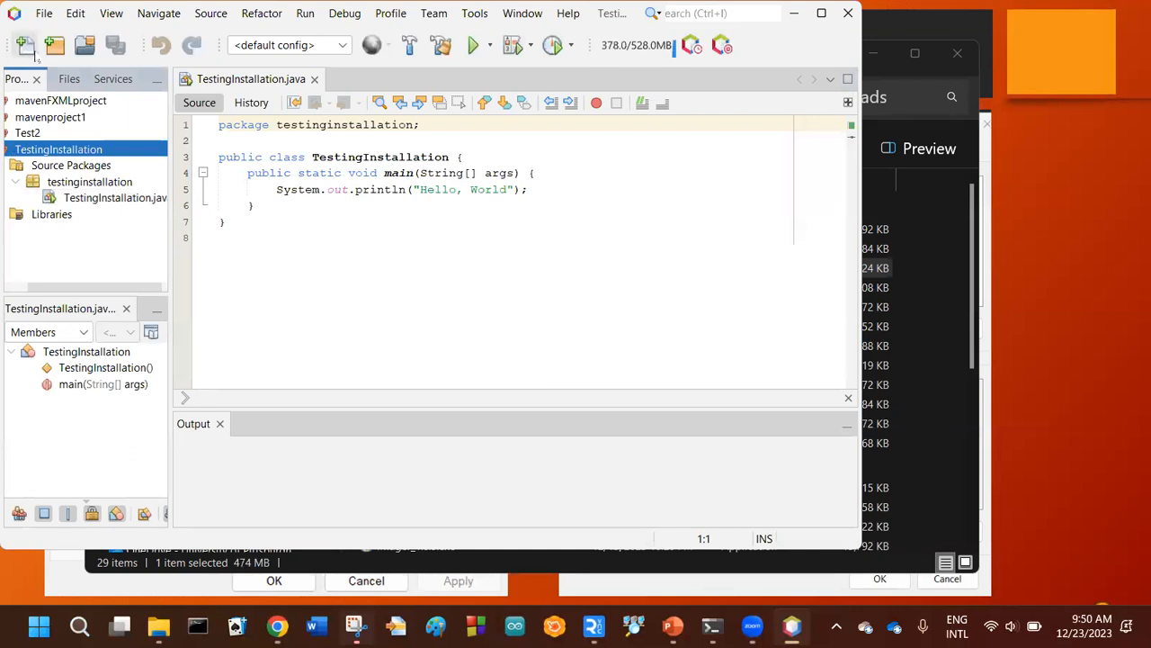
- Create a Java with Ant project of type Java Application named TestingNetbeansAndJava, with its main class in the default location
click(44, 13)
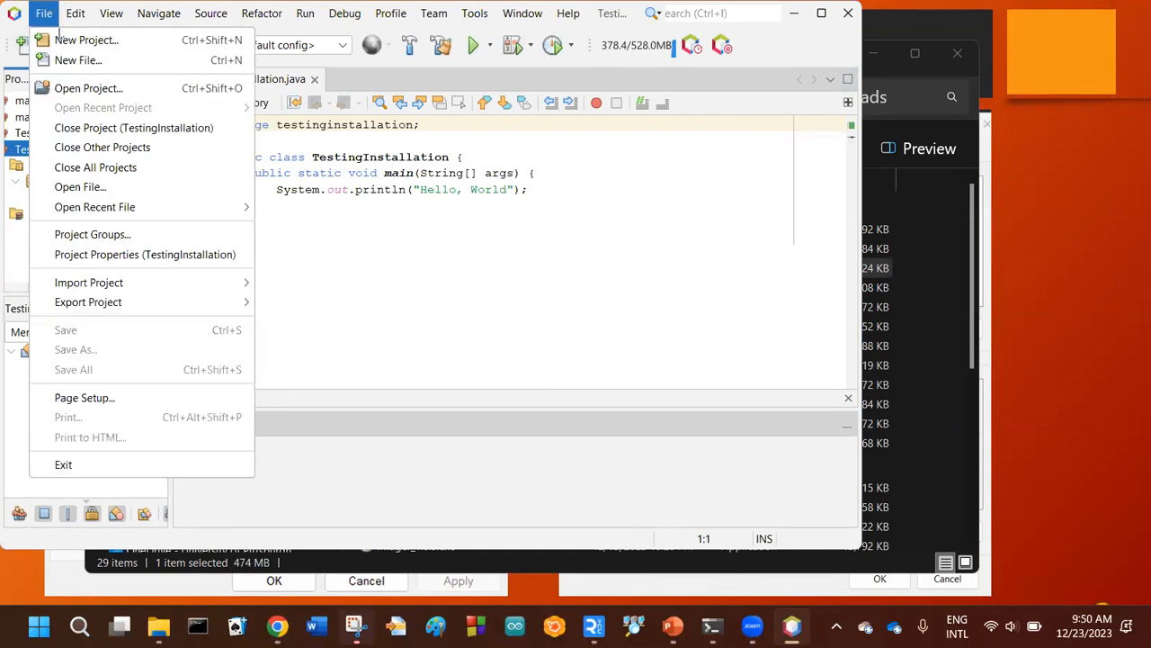
click(68, 40)
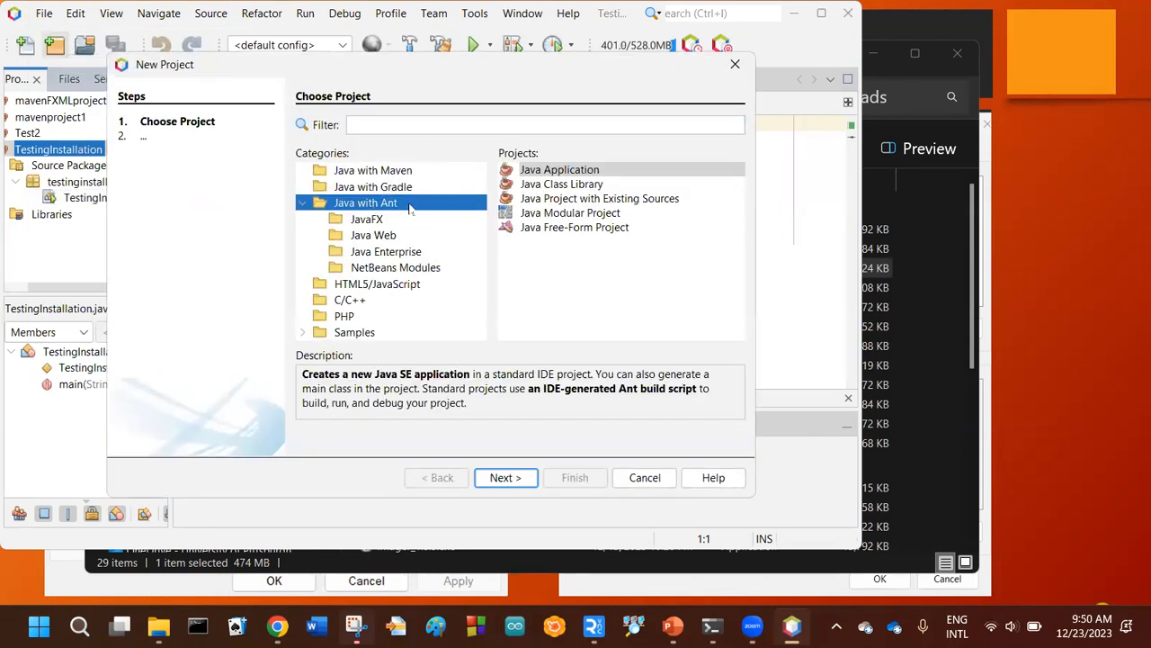
click(538, 172)
click(506, 478)
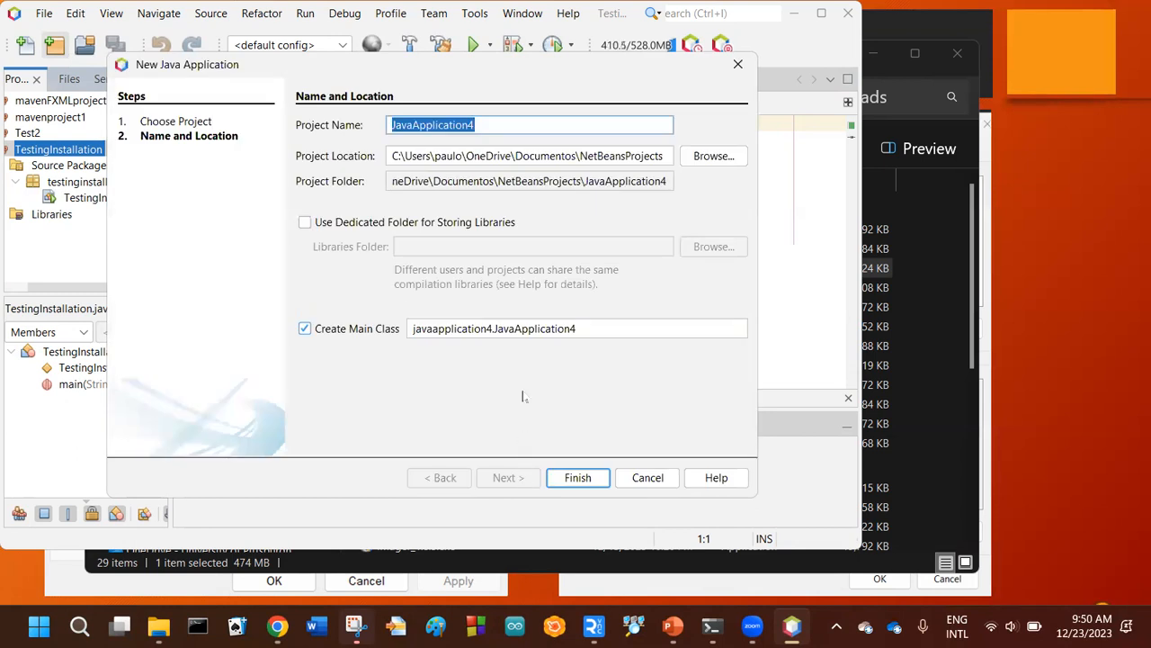
text(Testing)
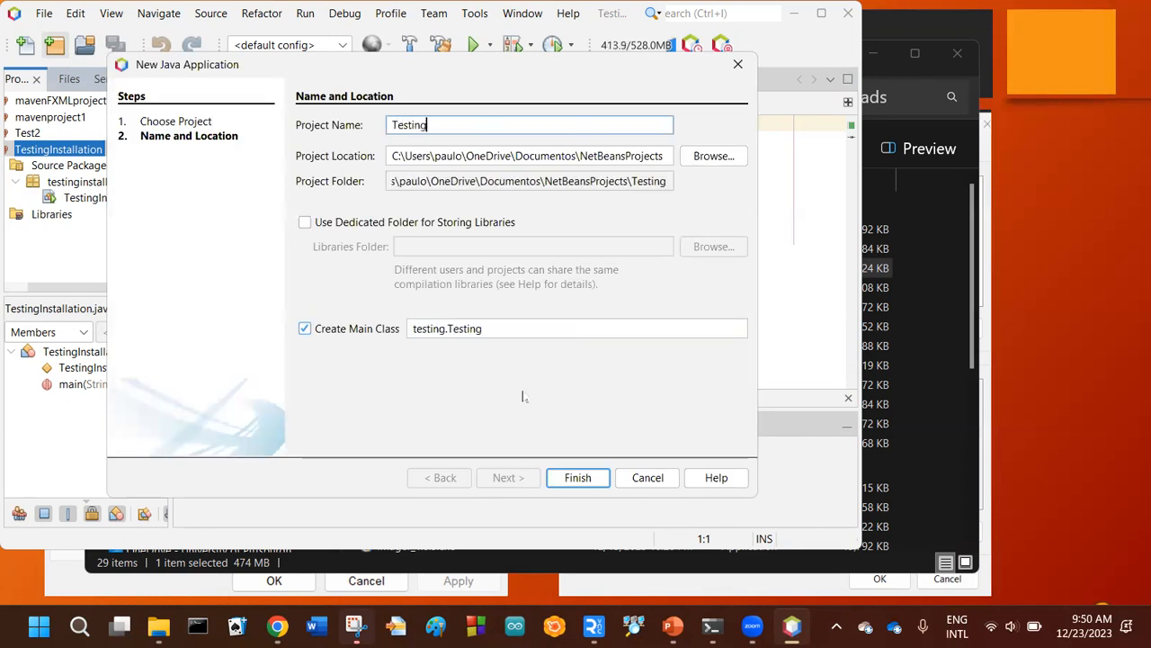
text(Netbea)
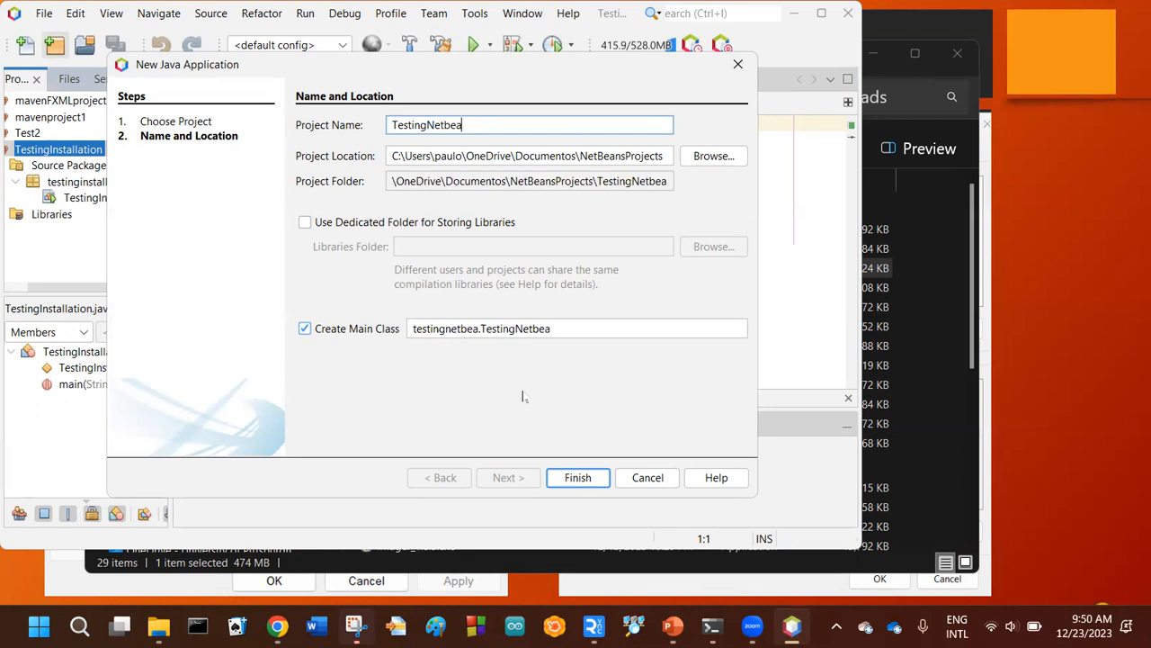
text(nsAndJava)
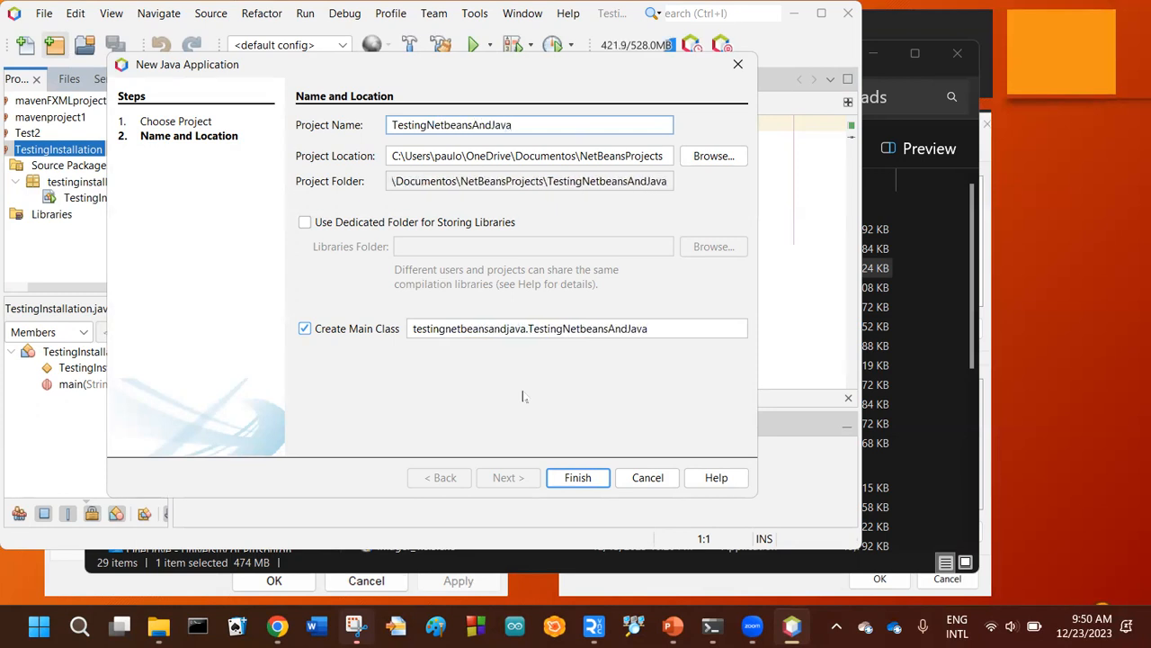
key(Return)
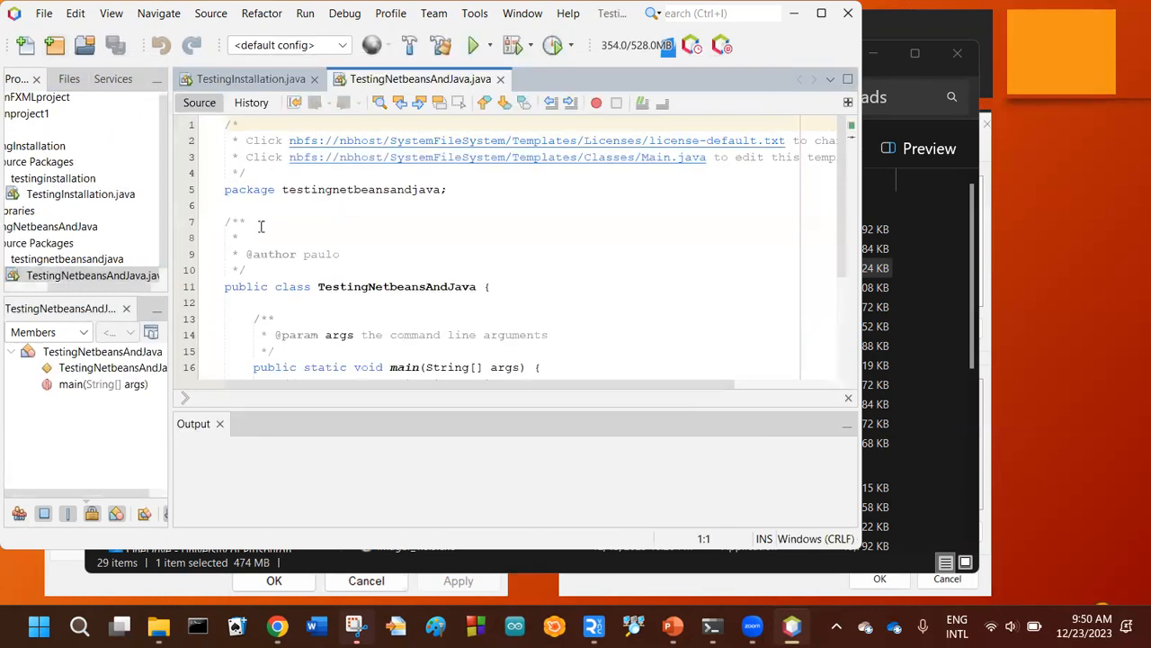
- Replace the TODO comment in the main method with System.out.println("Hello, World"); and save the file
click(463, 156)
scroll(459, 277, down, 2)
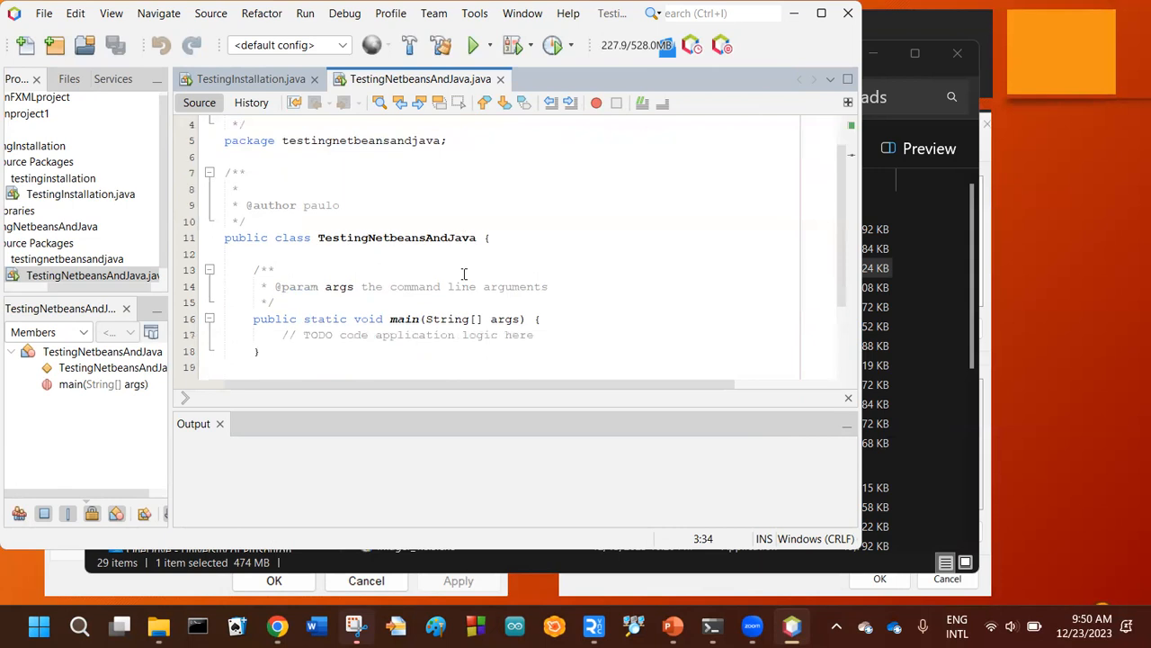
drag(283, 286, 535, 287)
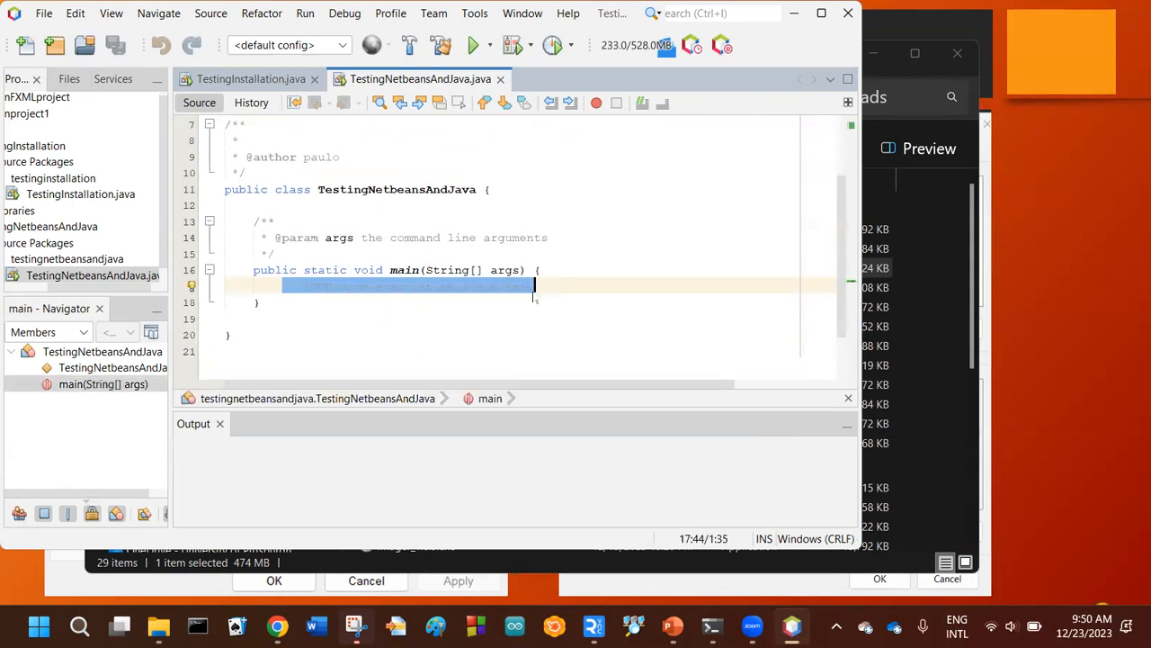
text(sout)
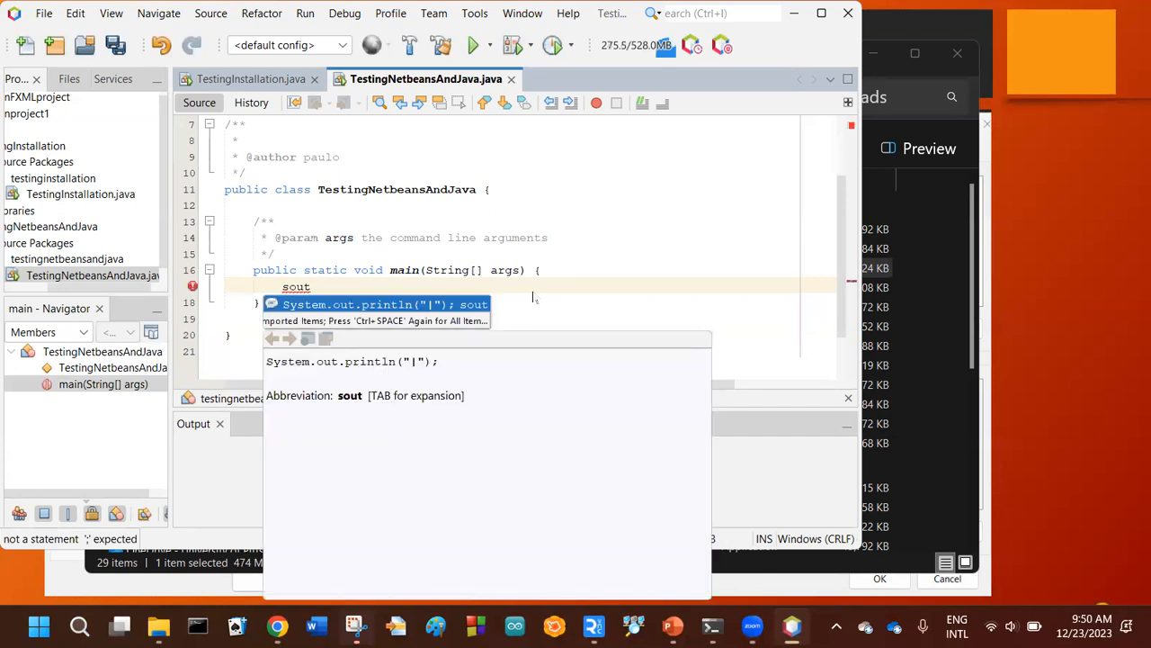
key(Tab)
text(Hello, W)
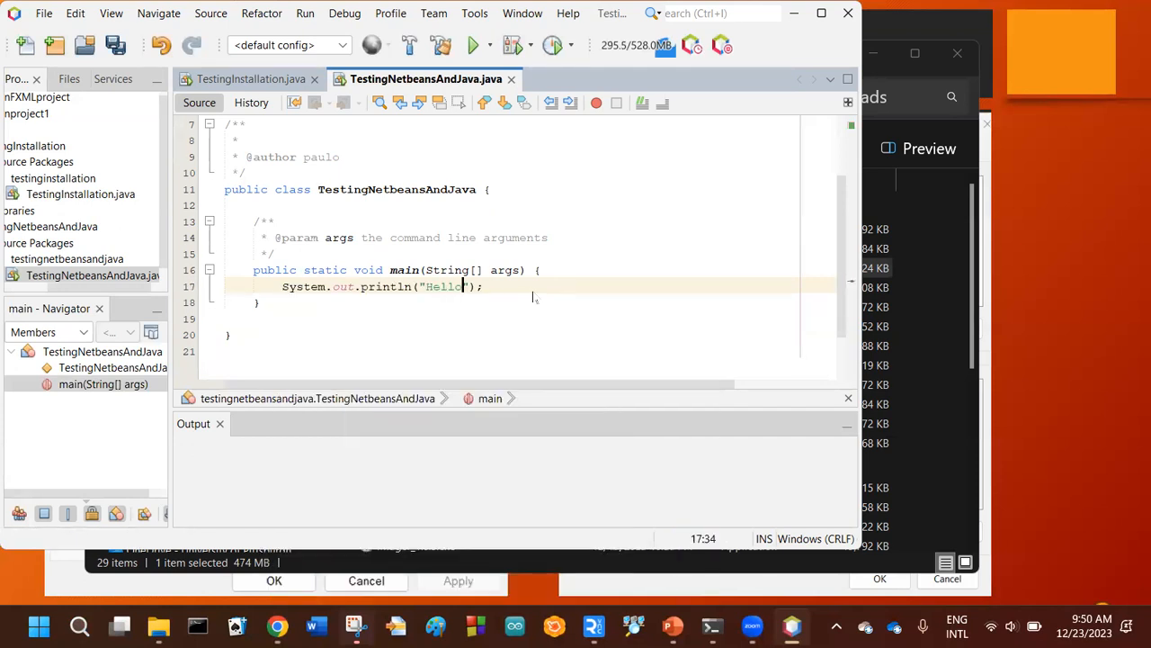
text(orld)
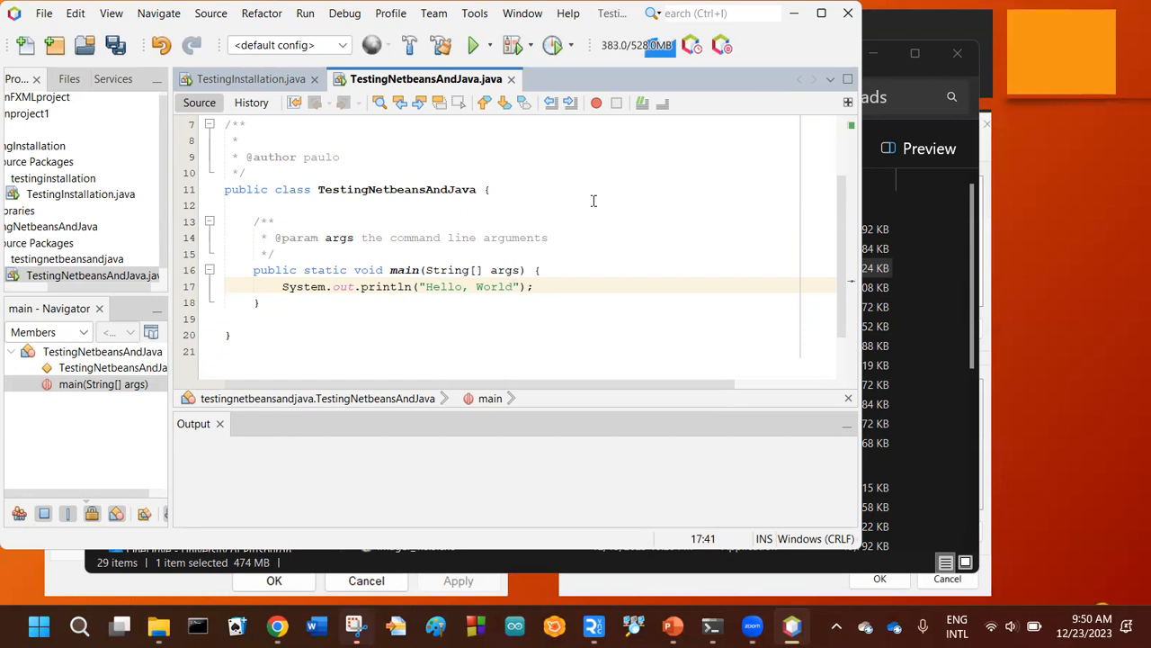
key(ctrl+s)
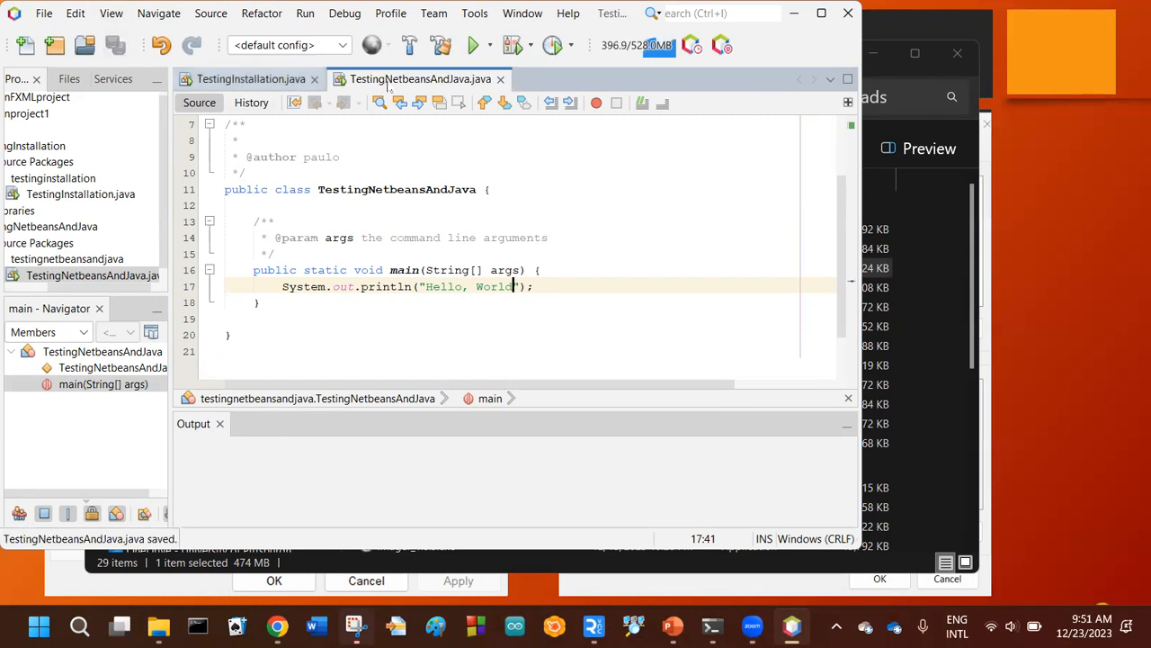
- Run the TestingNetbeansAndJava project twice, enlarging the output area to check the printed text after each run
click(474, 47)
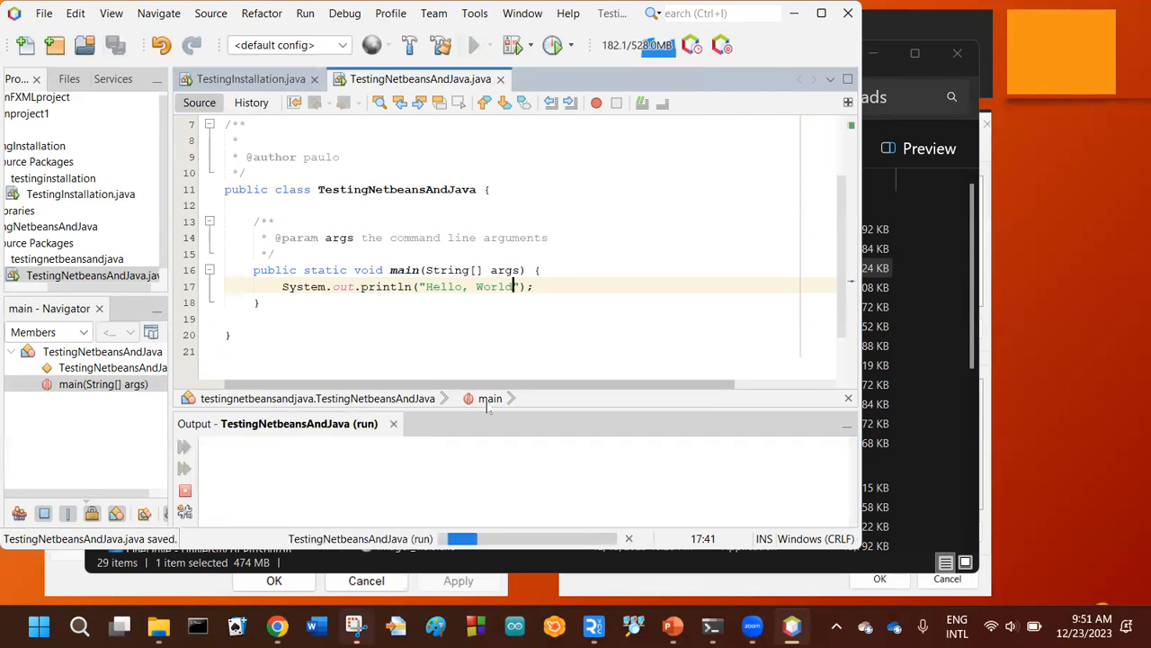
drag(532, 396, 538, 355)
scroll(513, 283, down, 1)
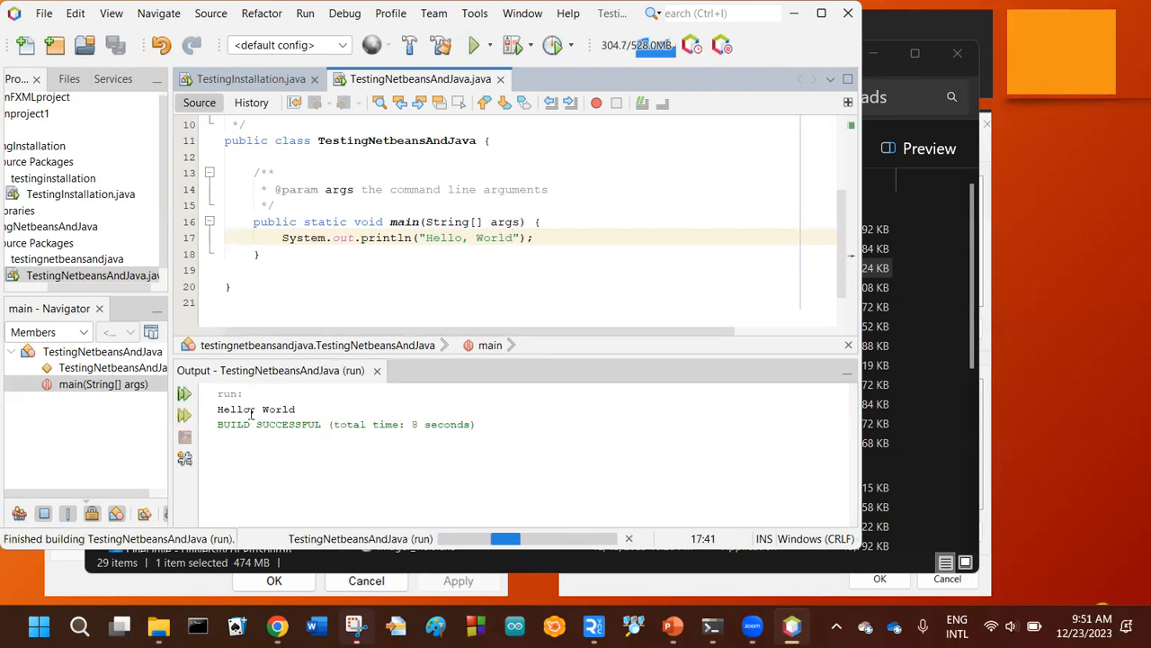
drag(213, 411, 298, 409)
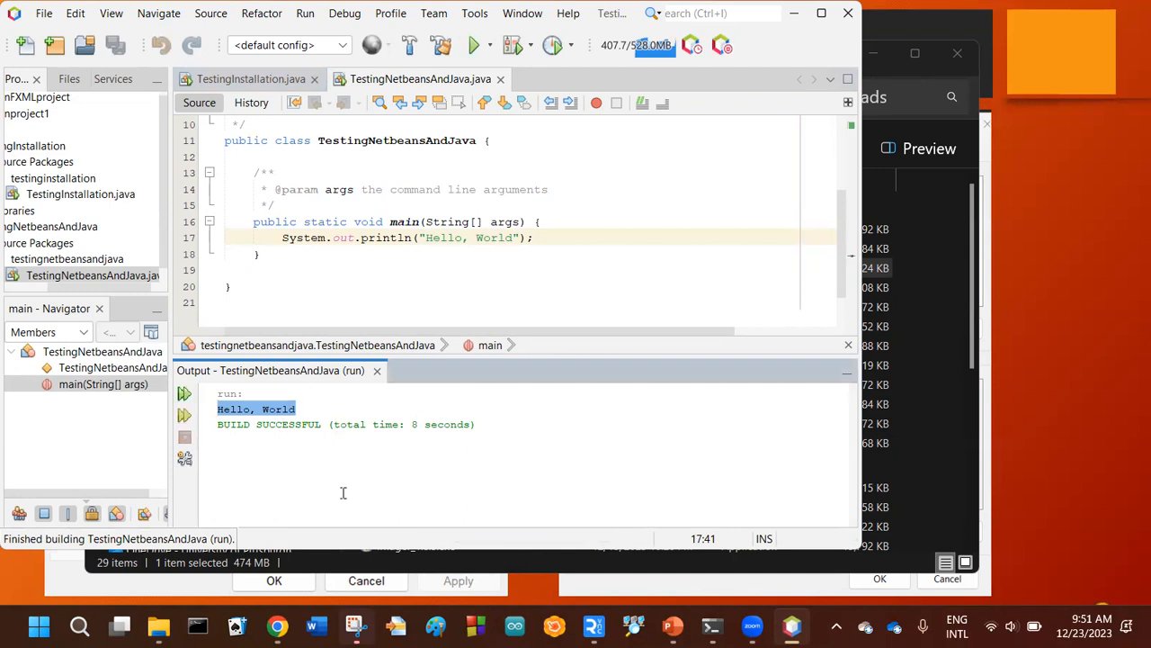
click(474, 45)
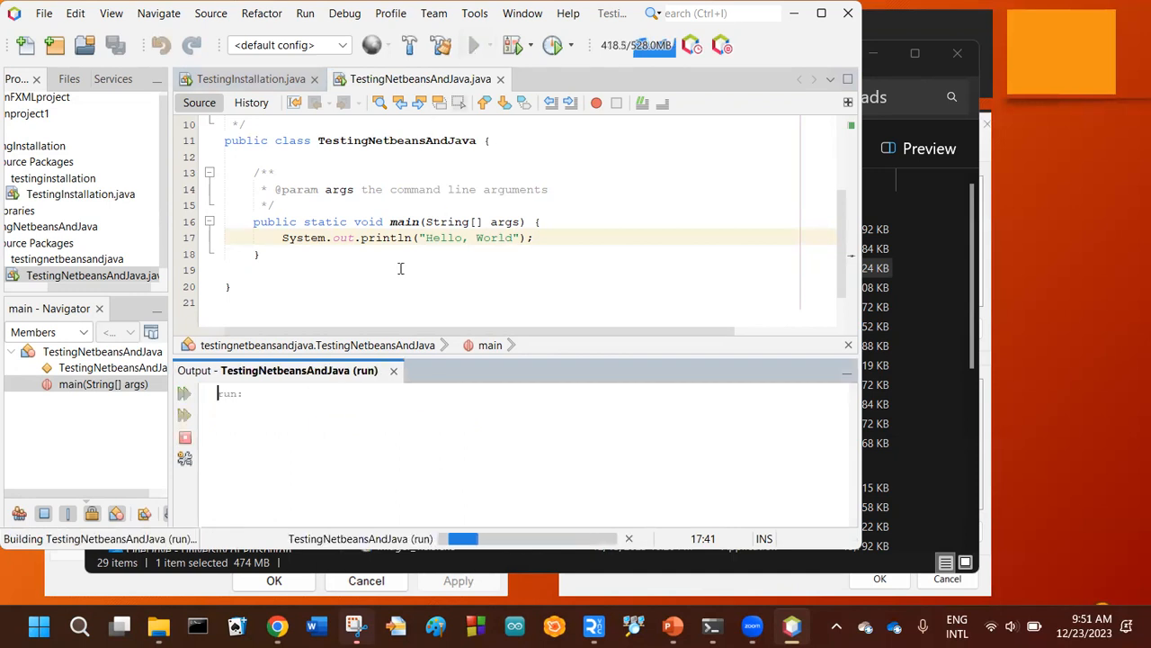
drag(216, 409, 303, 424)
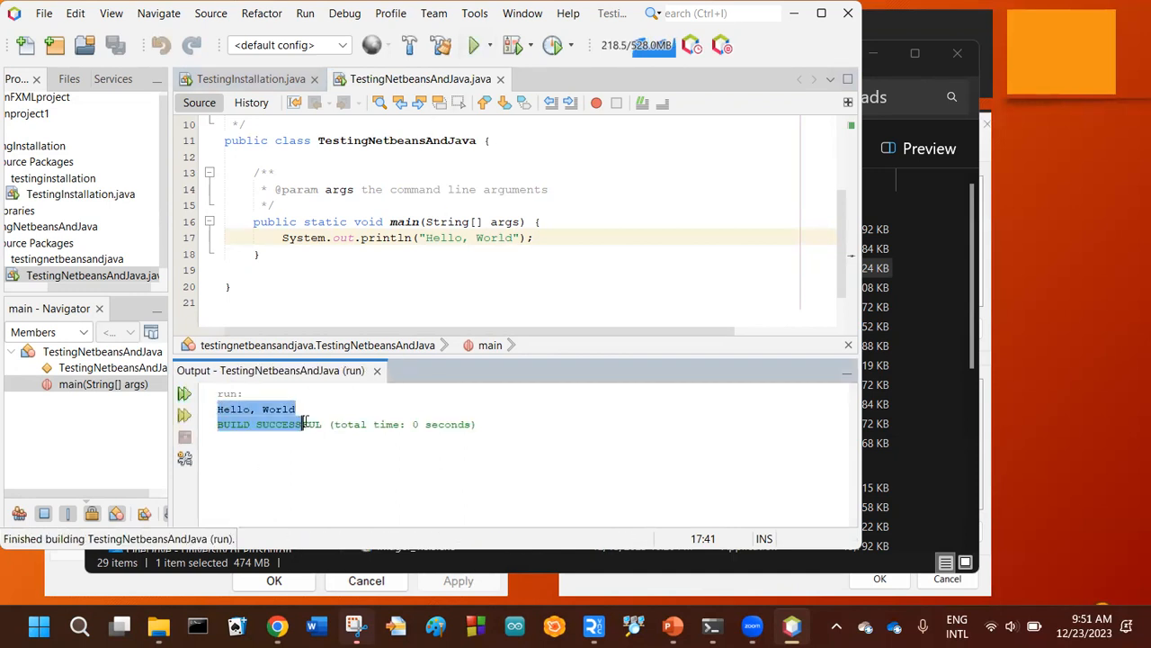